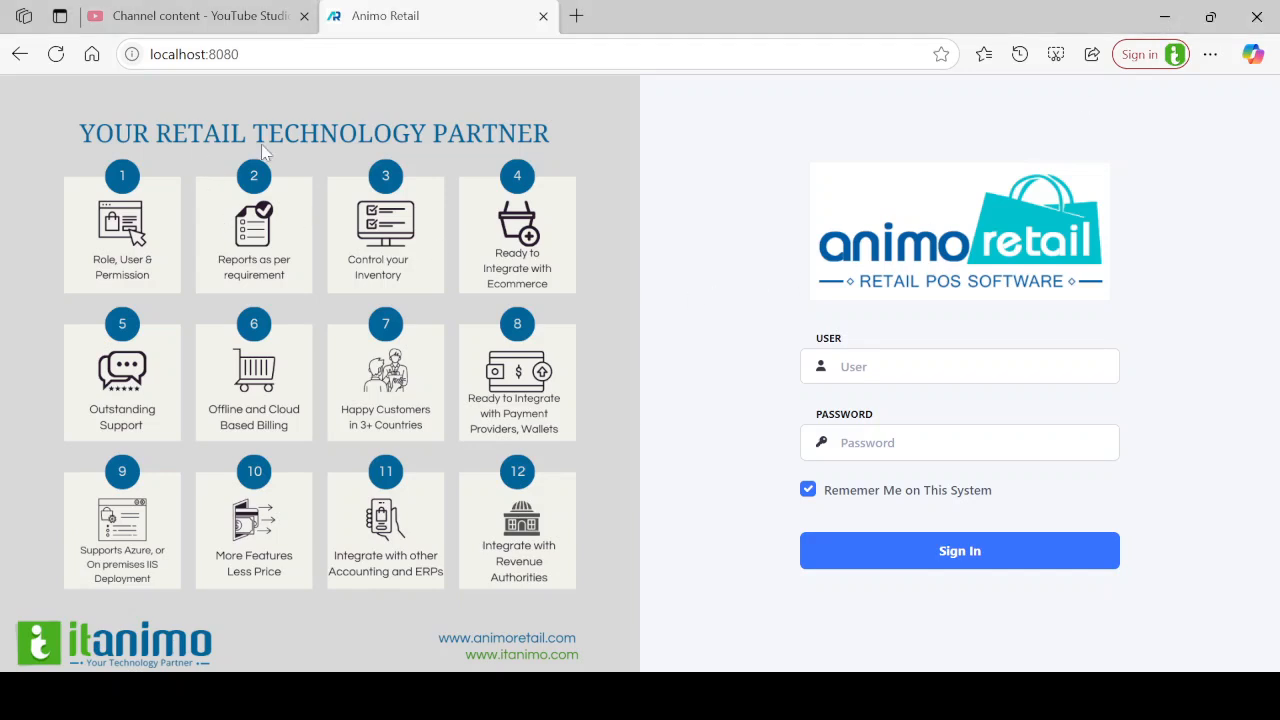
Sign in to Animo Retail with the user name and password.
left_click(937, 386)
type("1")
key("Tab")
type("1234")
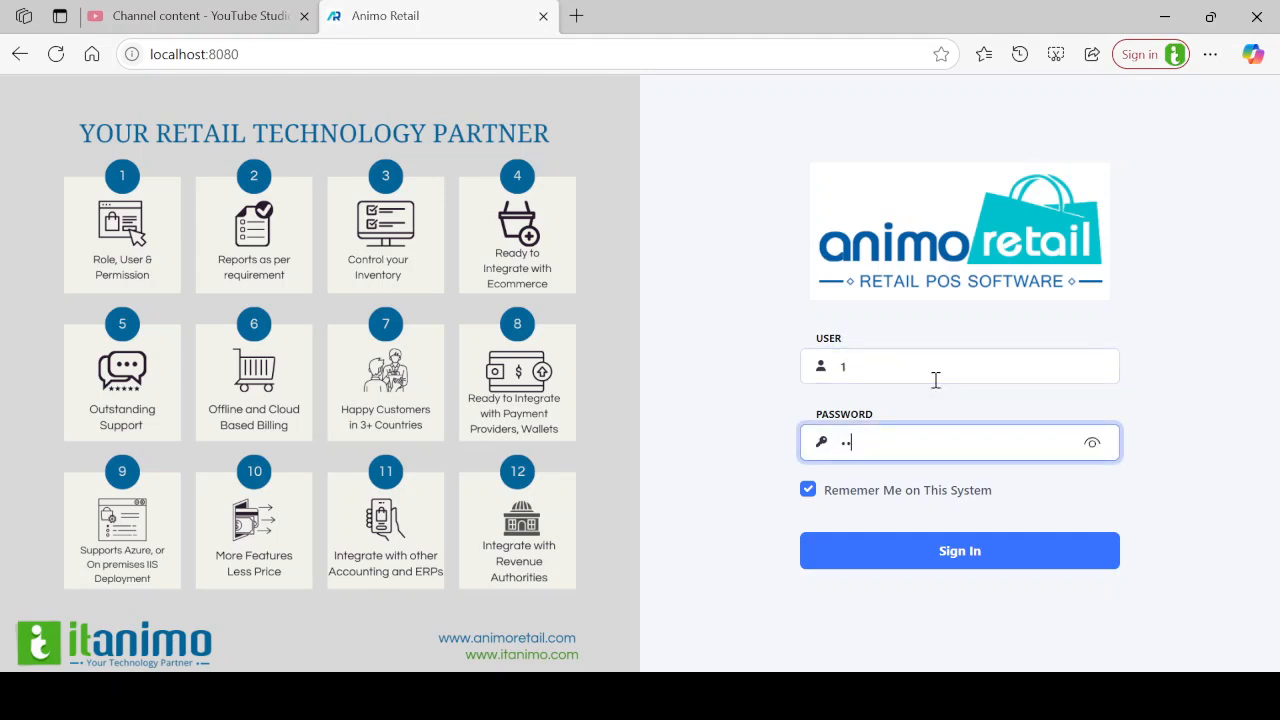
key("Return")
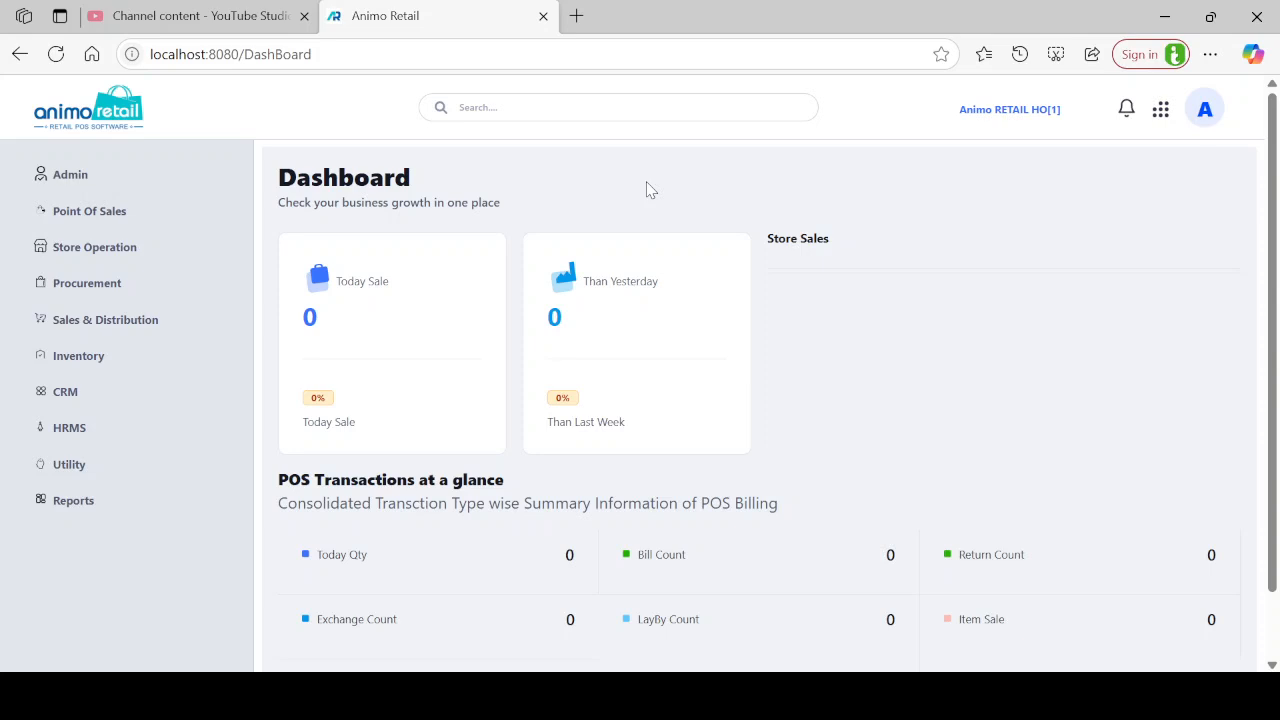
Open the Goods Receipt list under Procurement > Transaction.
left_click(82, 294)
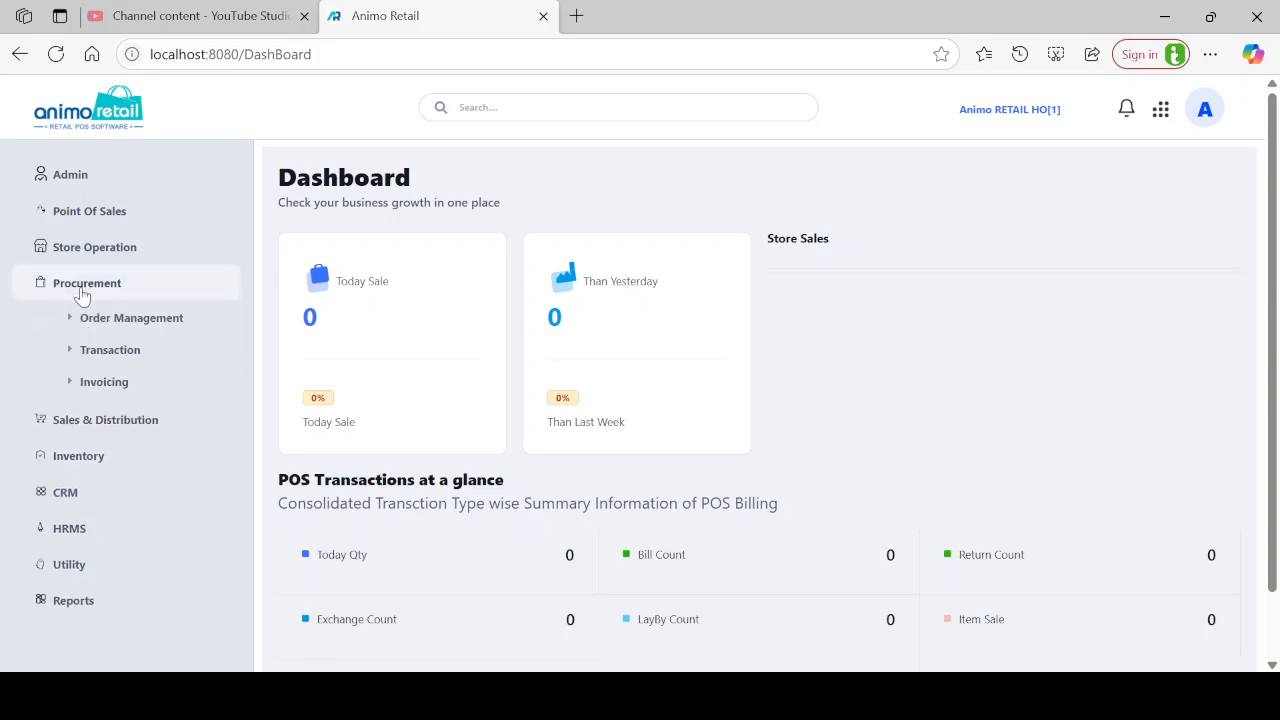
left_click(118, 362)
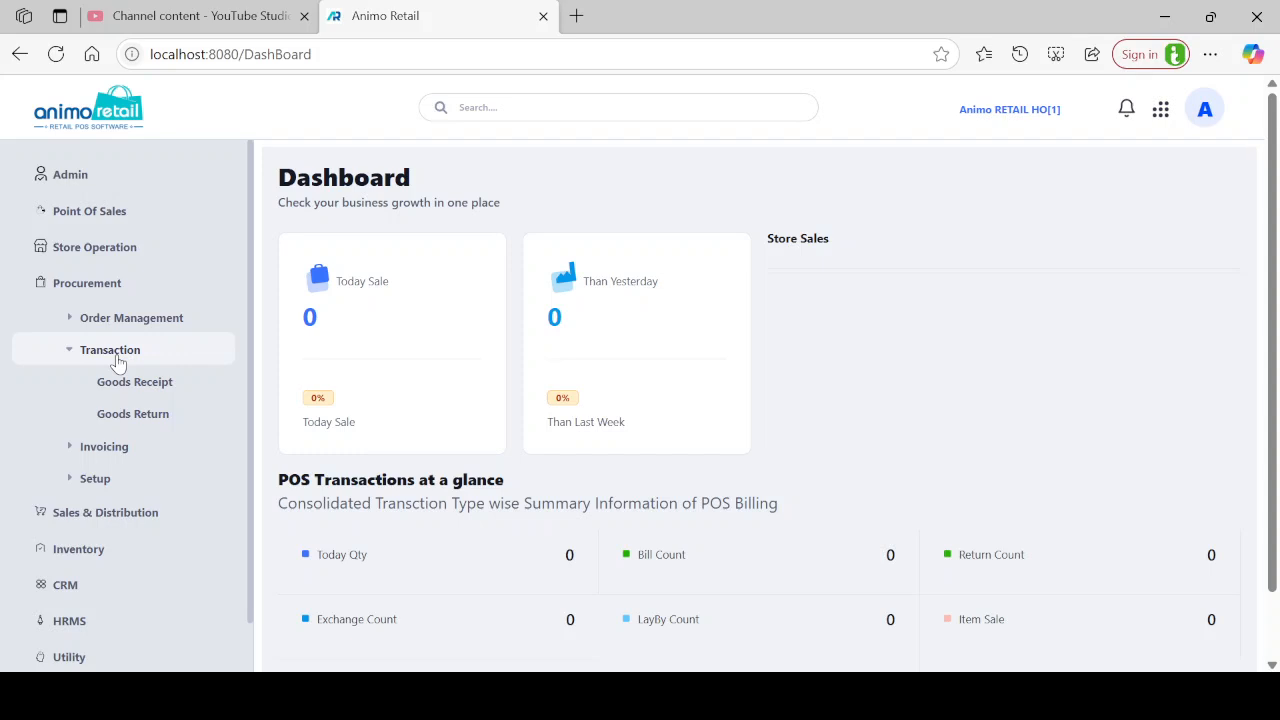
left_click(138, 385)
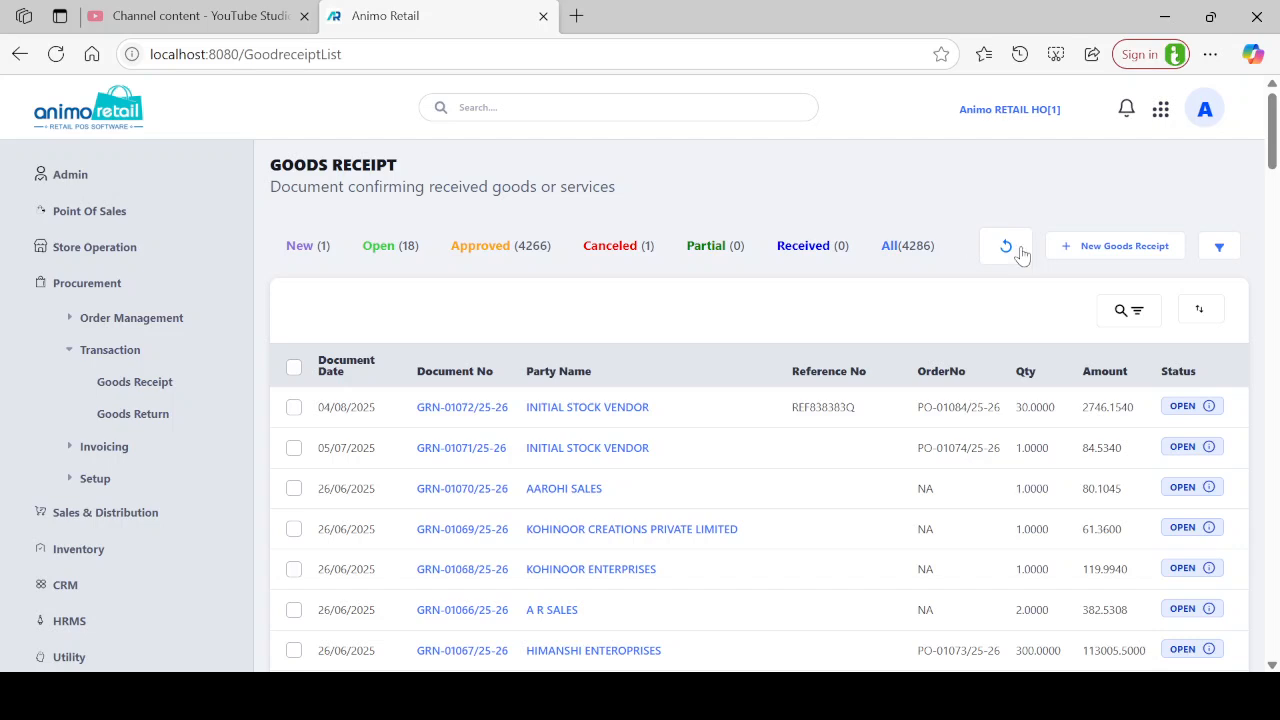
Discard a started goods receipt, reopen the Goods Receipt list, and collapse the sidebar to icons.
left_click(1121, 257)
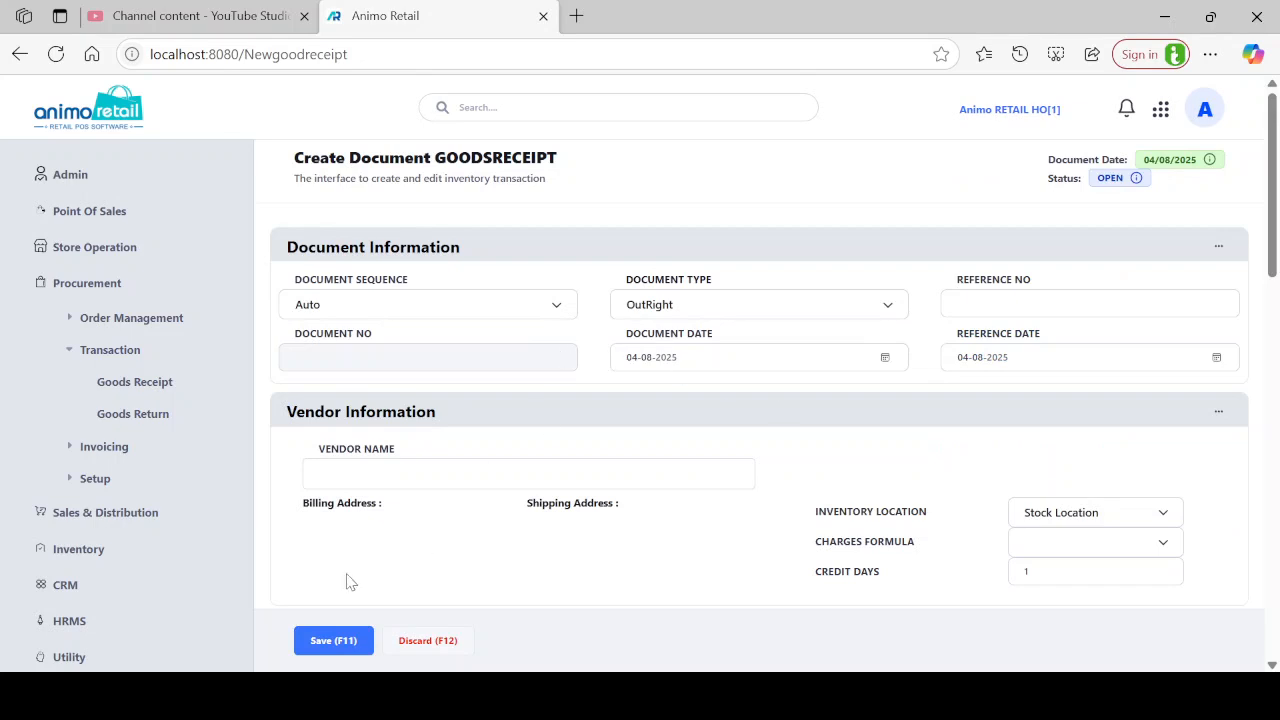
left_click(437, 649)
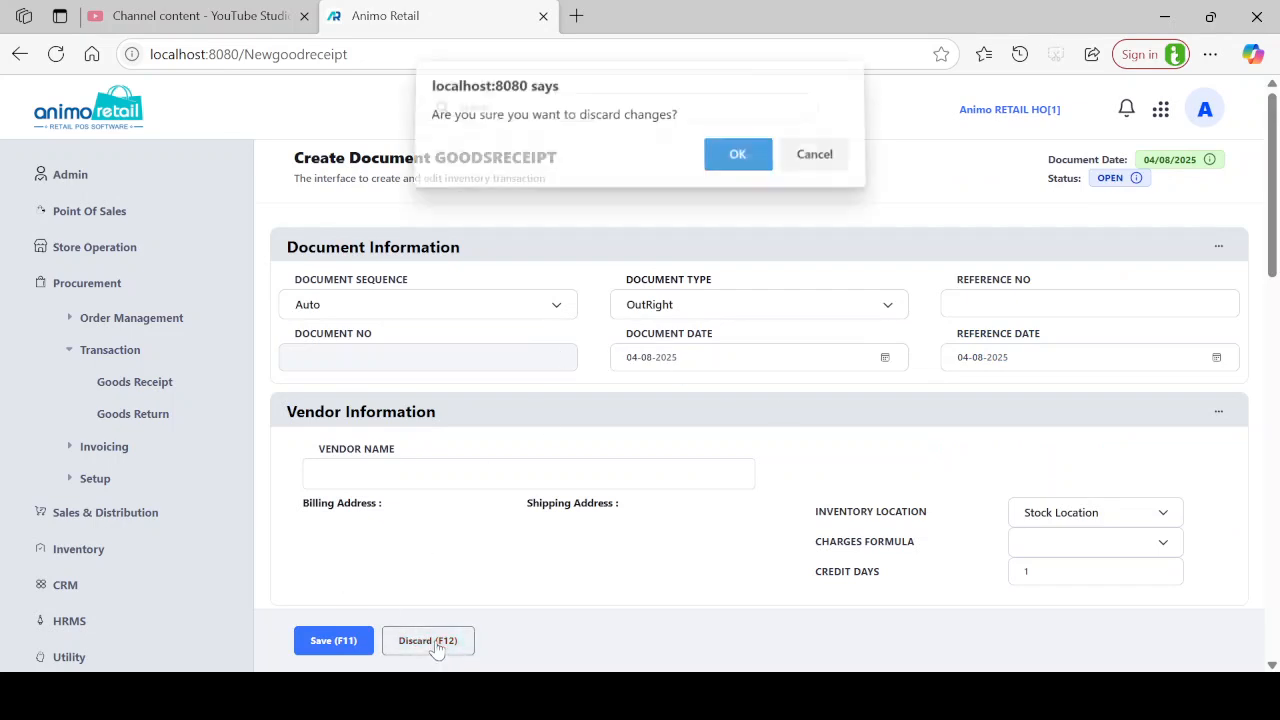
left_click(737, 163)
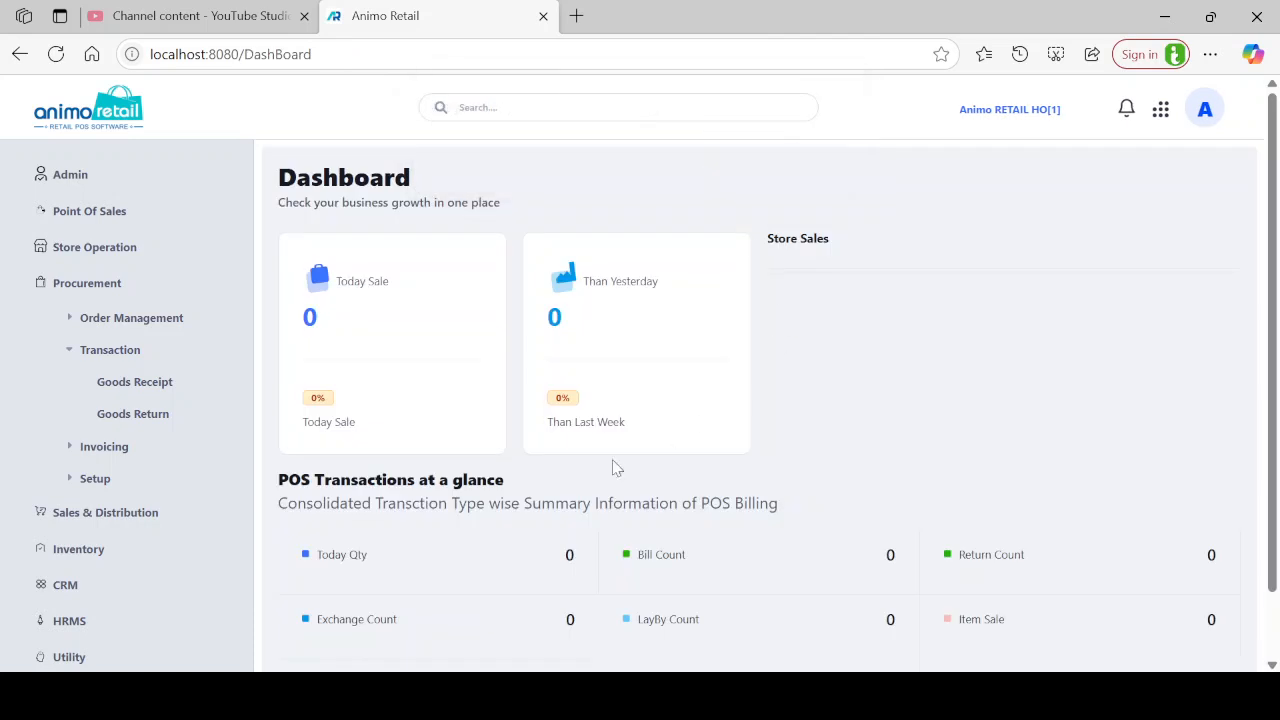
left_click(152, 388)
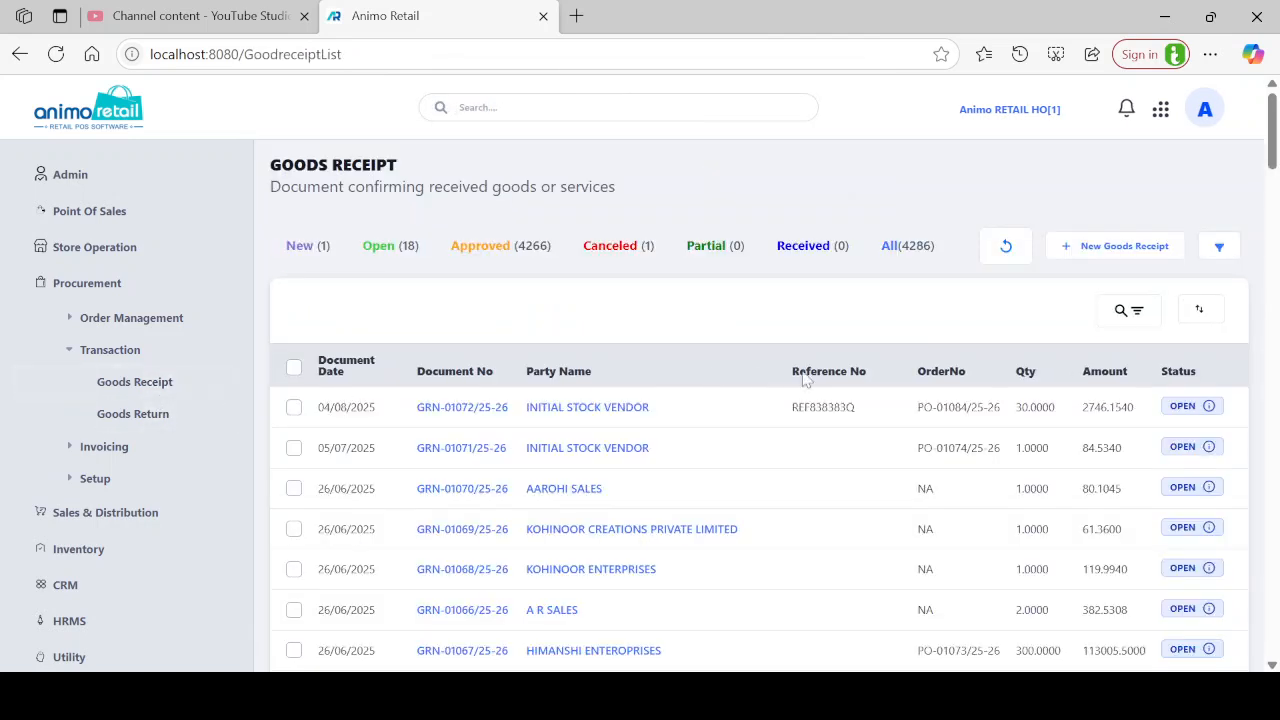
left_click(118, 130)
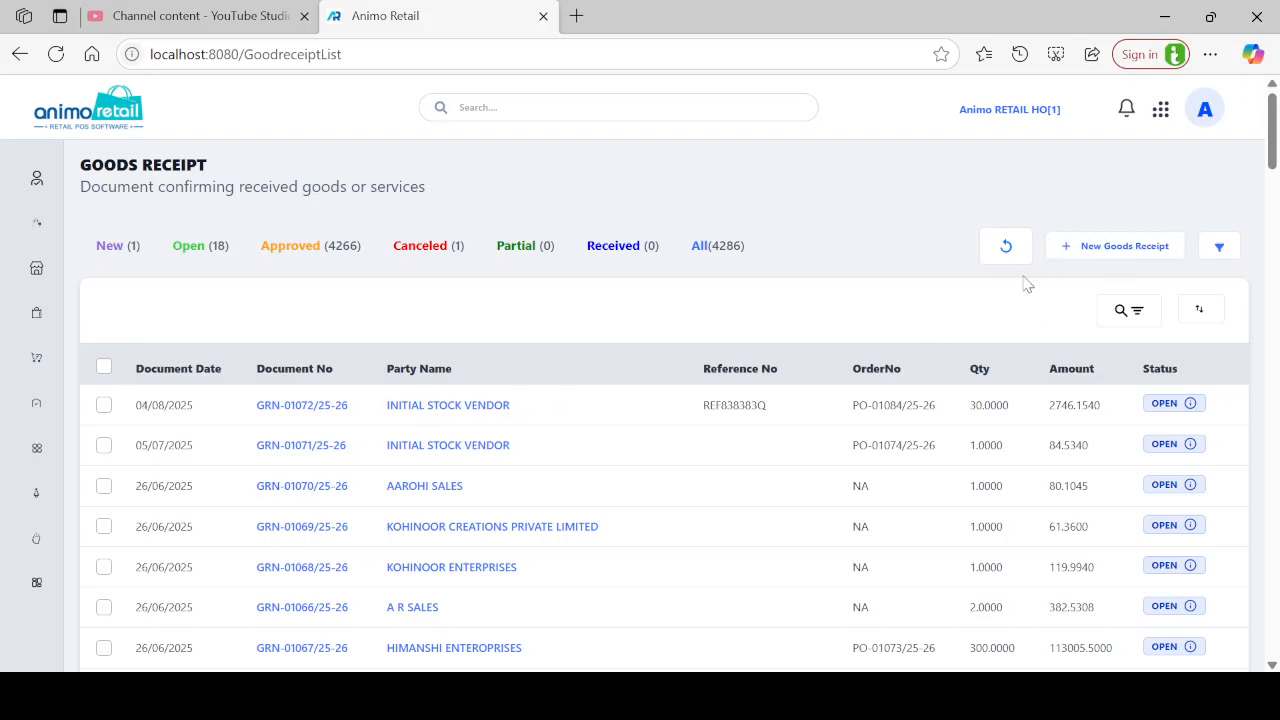
Start a new goods receipt and search the Vendor Name field for 'init'.
left_click(1130, 257)
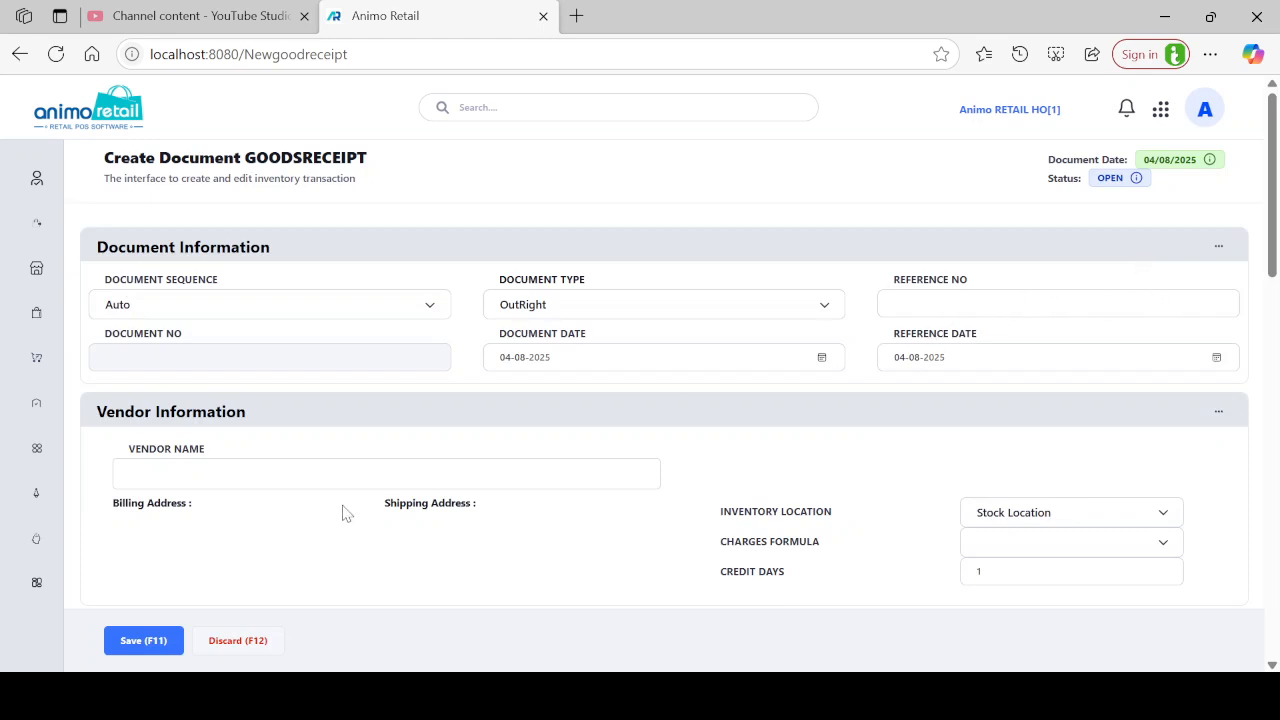
left_click(297, 474)
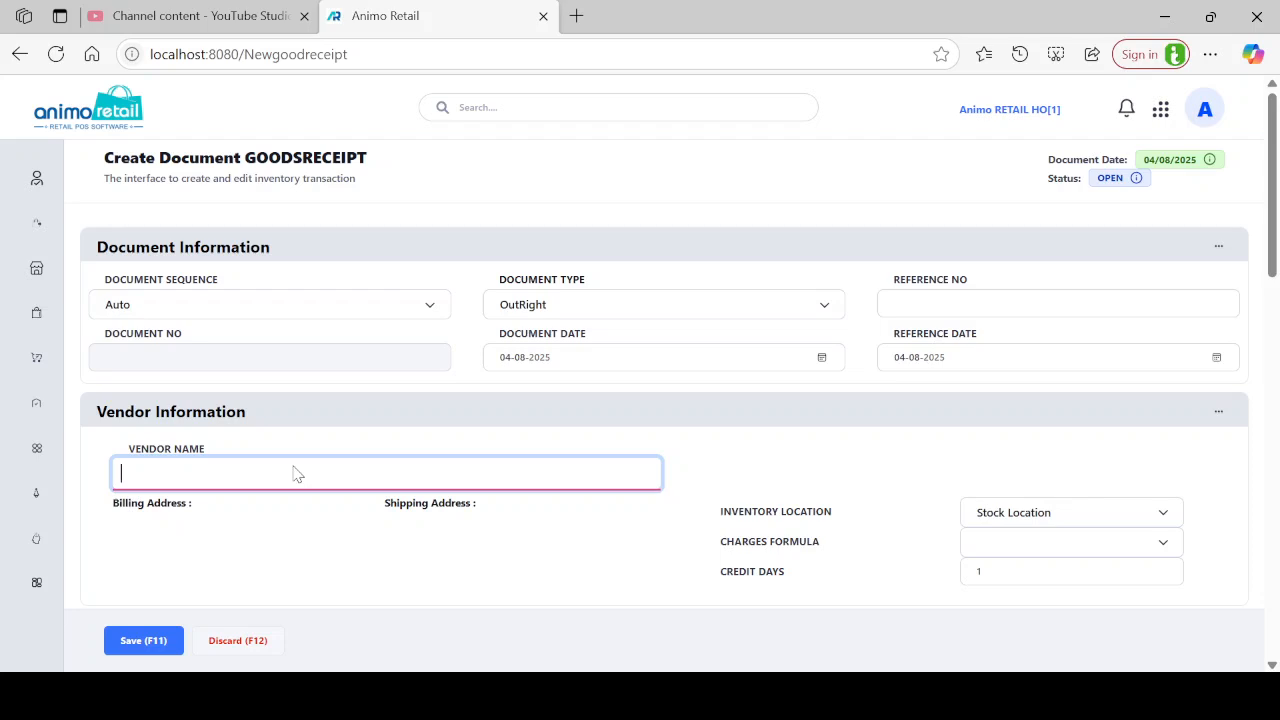
type("init")
key("BackSpace")
key("BackSpace")
key("BackSpace")
key("BackSpace")
type("in")
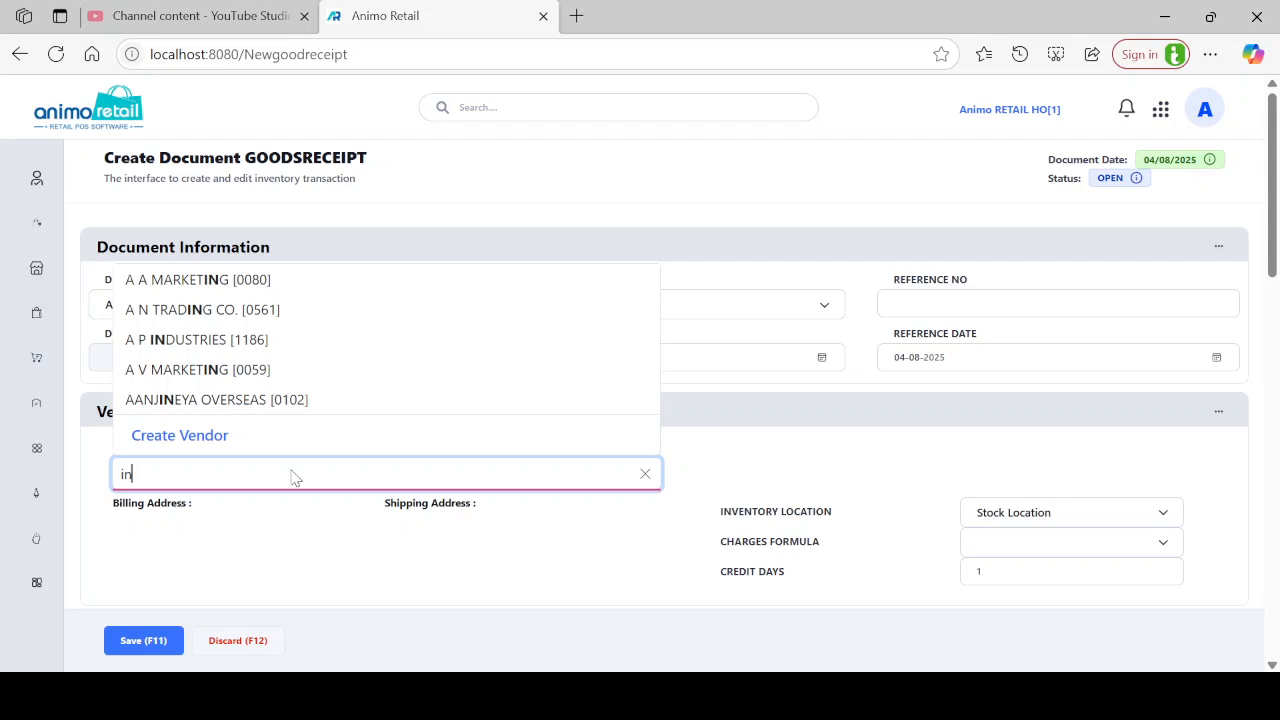
type("it")
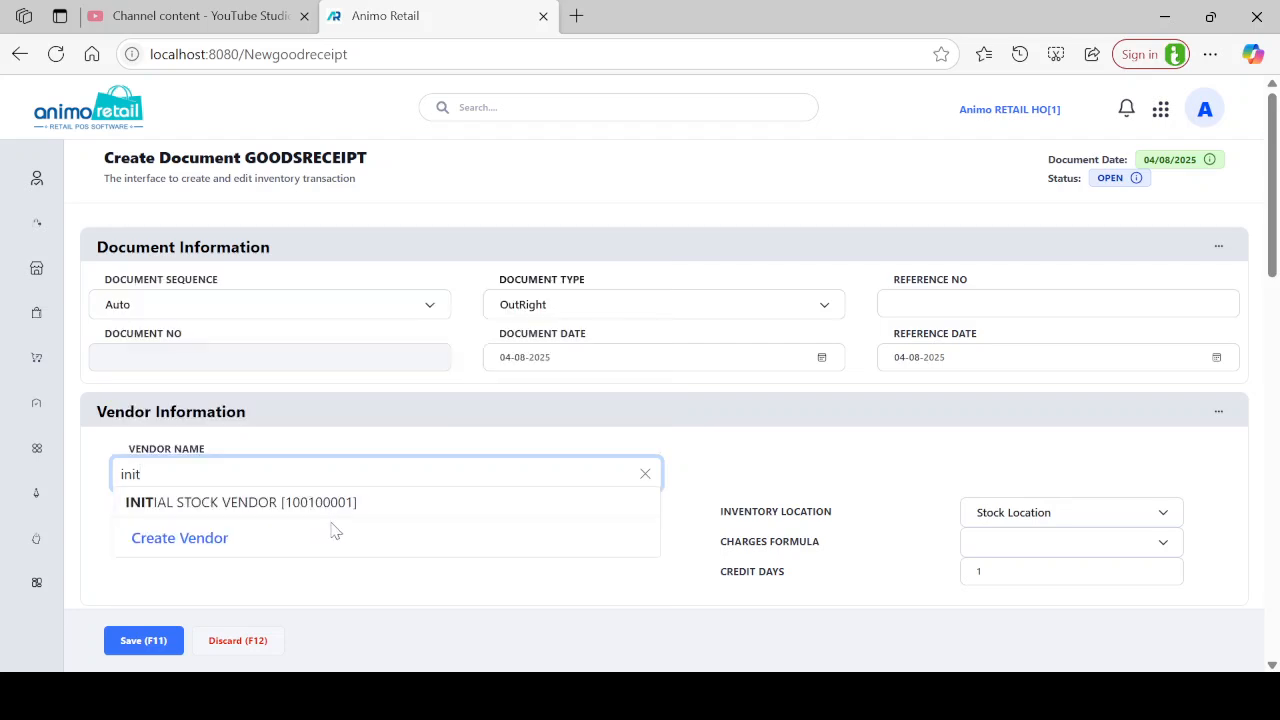
Select INITIAL STOCK VENDOR and enter reference number BILL73737.
left_click(340, 510)
left_click(969, 309)
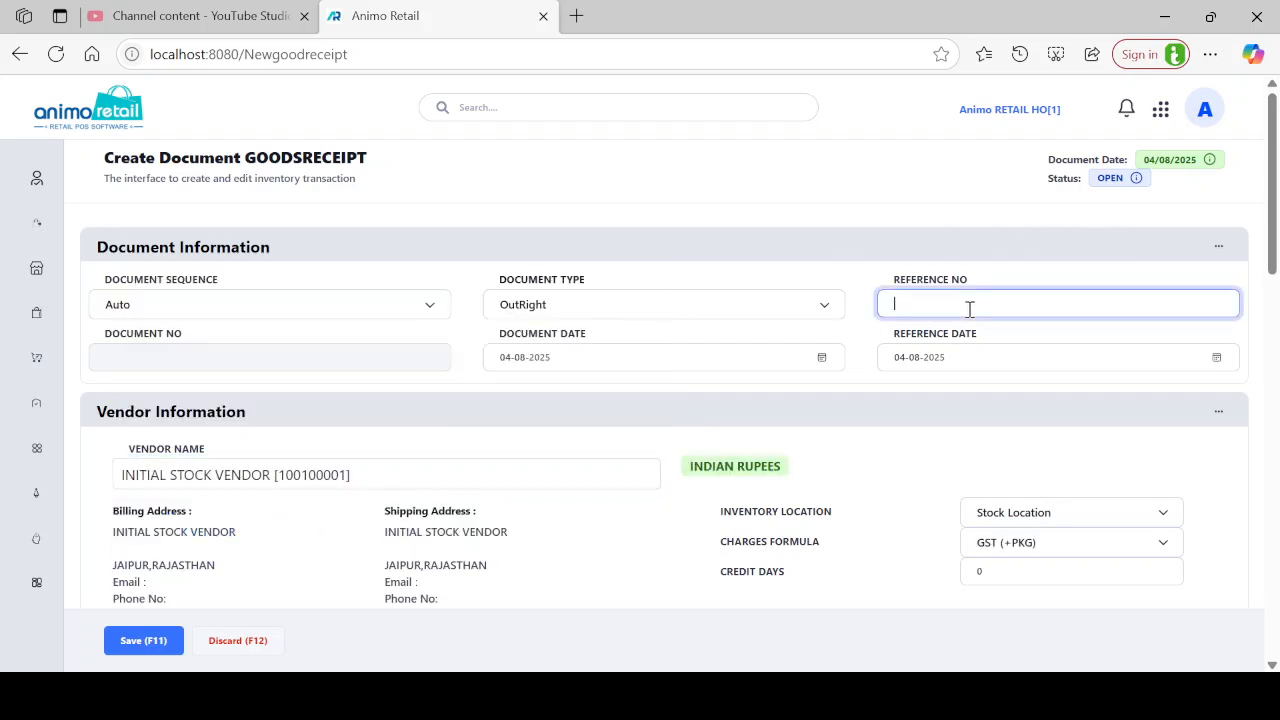
type("BILL73737")
Review the receipt header, highlighting the INDIAN RUPEES currency label.
scroll(645, 397, "down", 2)
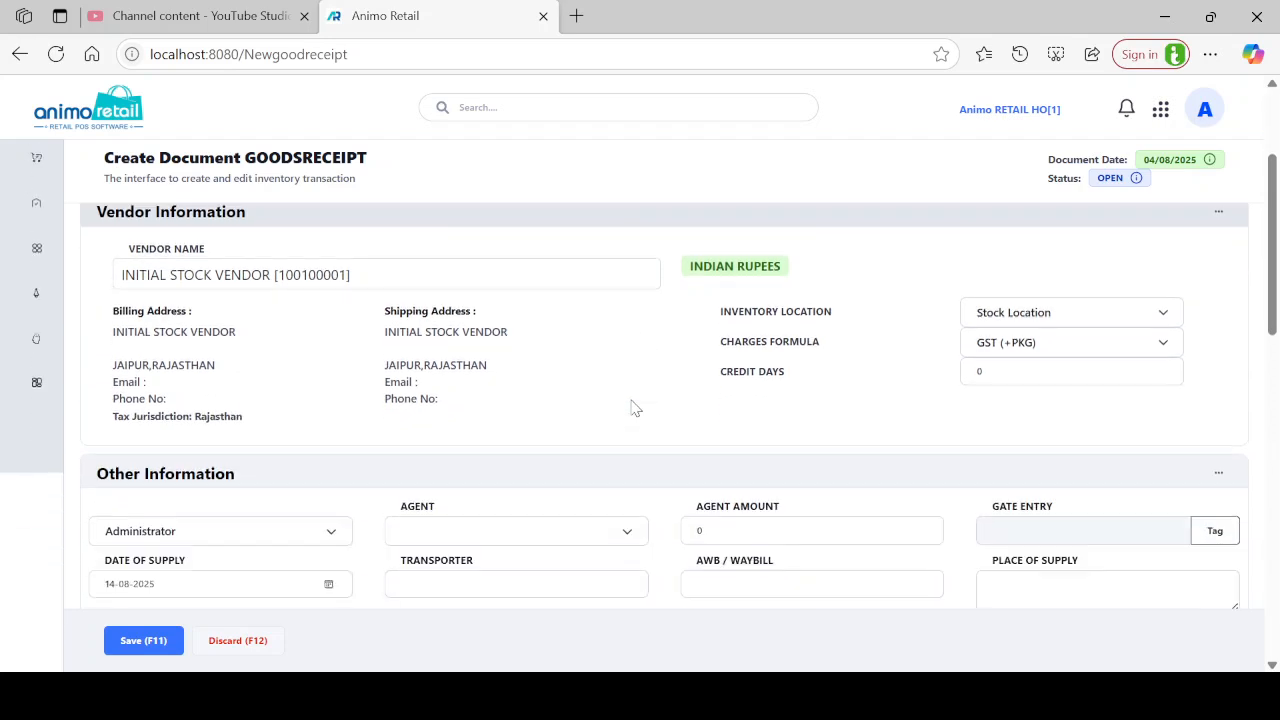
scroll(651, 394, "up", 1)
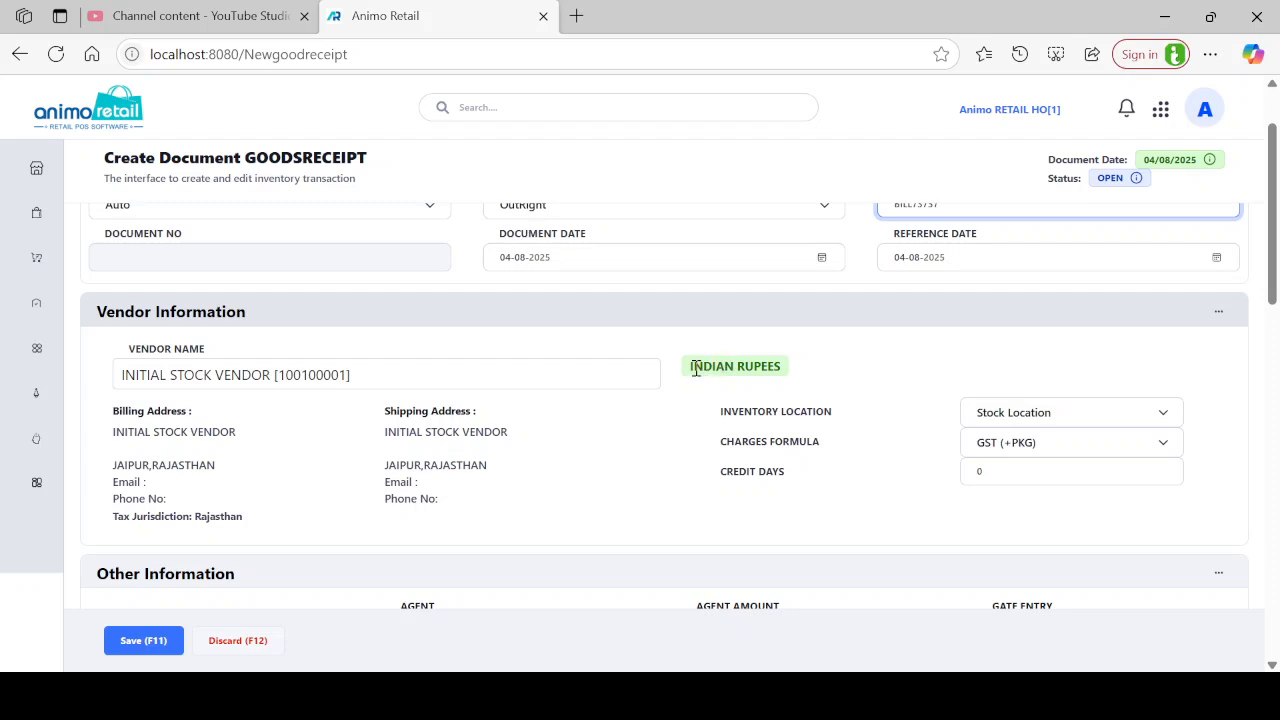
left_click_drag(690, 366, 820, 358)
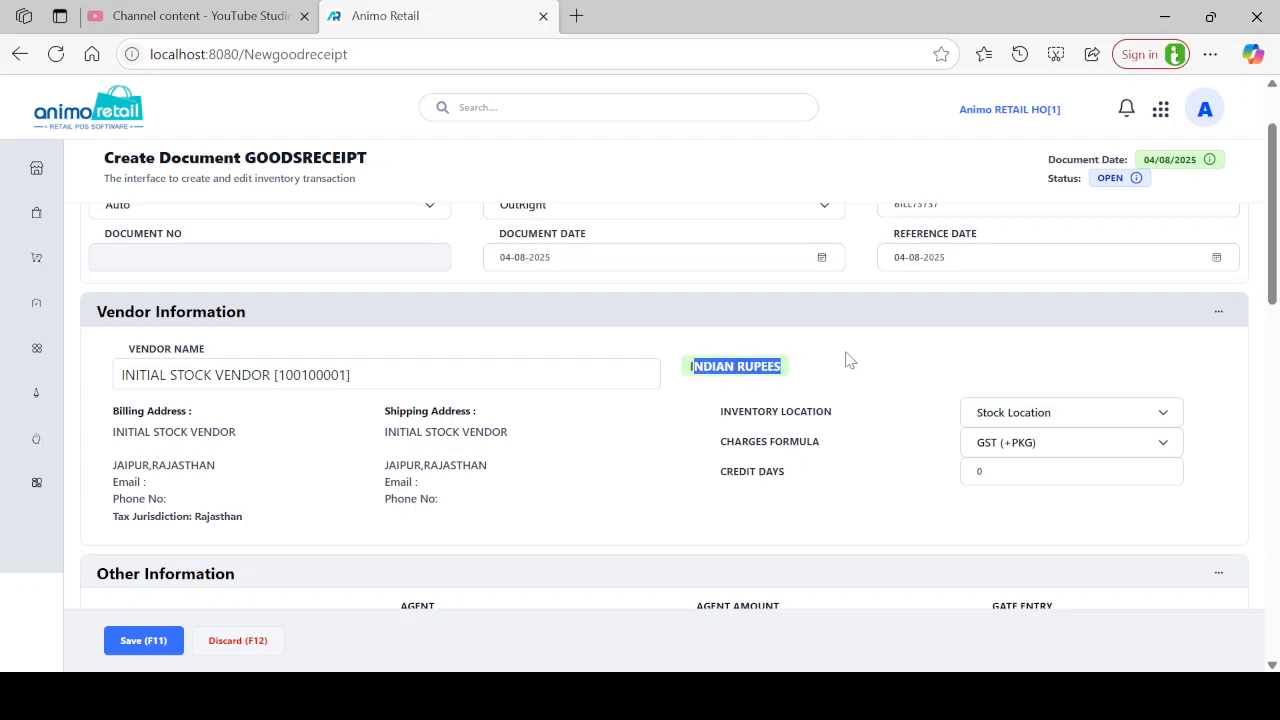
left_click(724, 386)
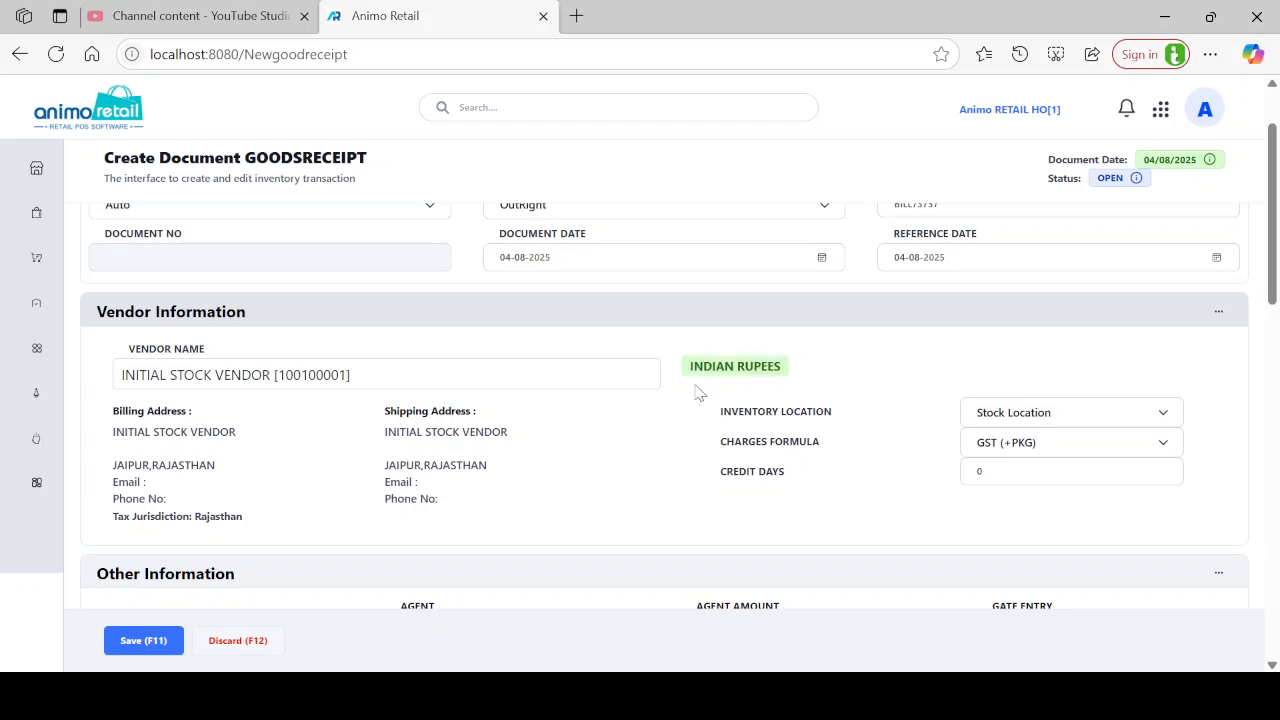
left_click_drag(705, 364, 771, 372)
left_click(684, 382)
left_click_drag(698, 370, 774, 370)
scroll(734, 480, "down", 2)
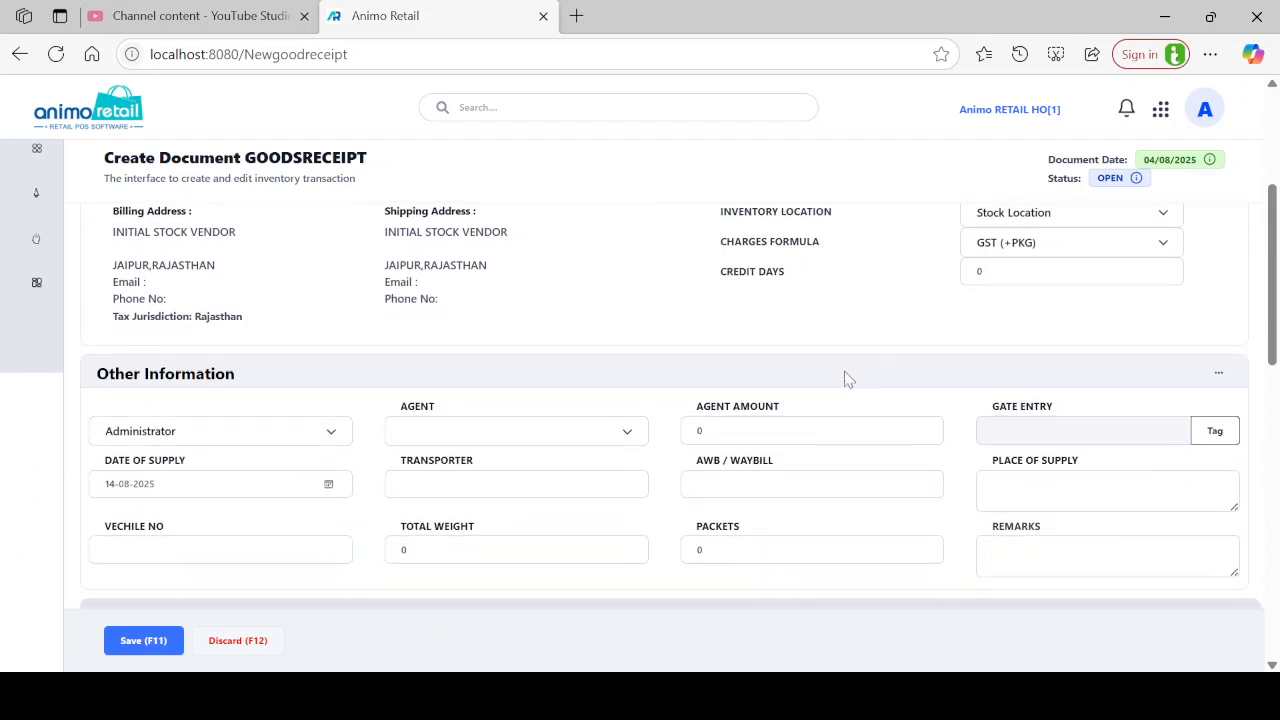
left_click(1035, 215)
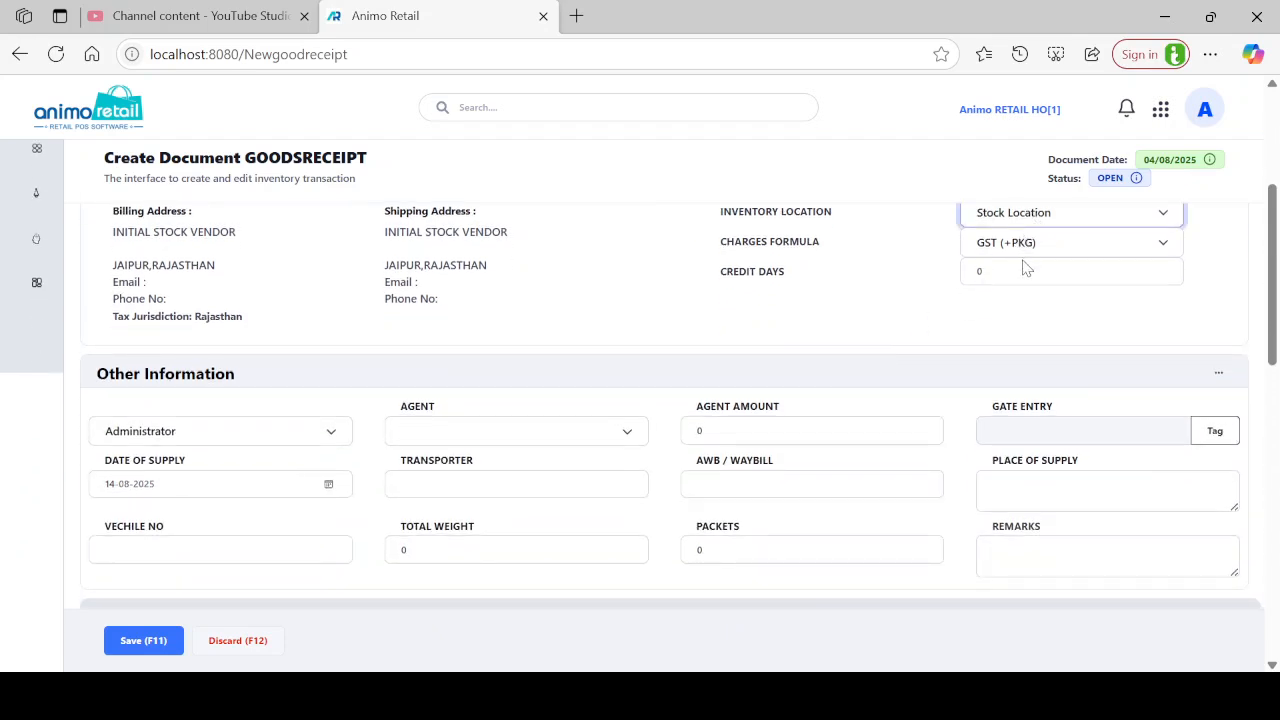
left_click(826, 281)
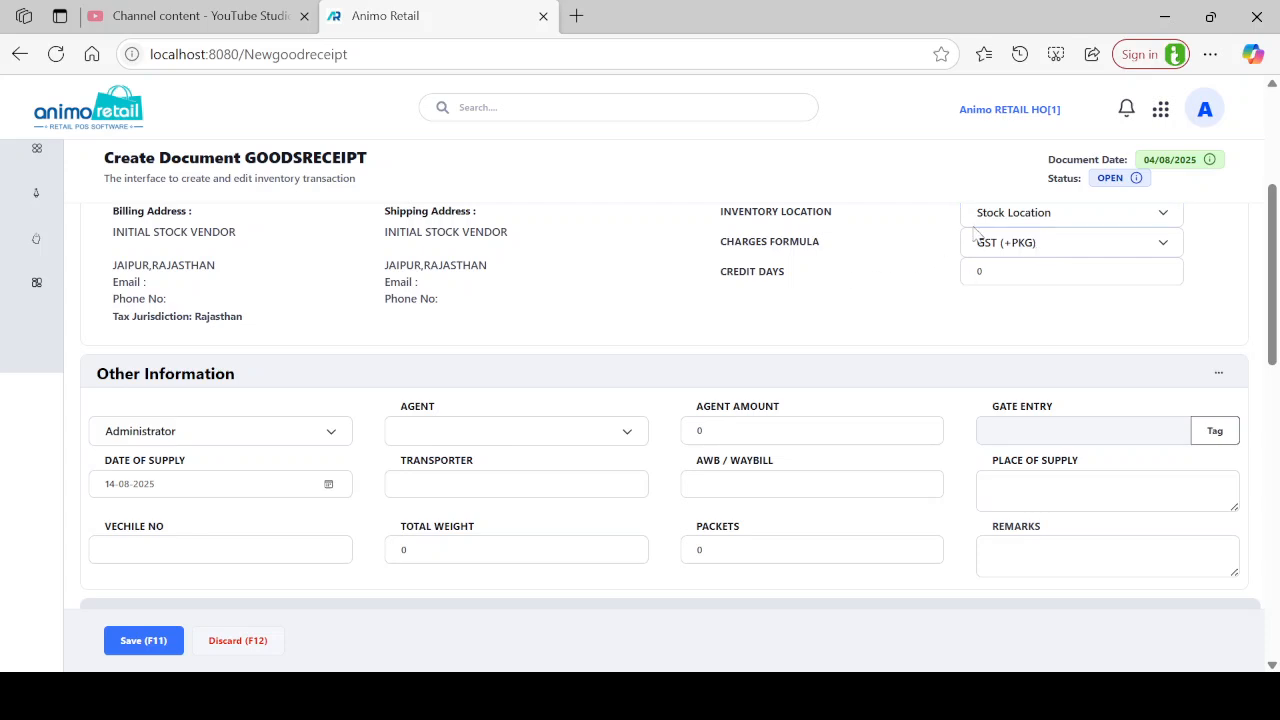
Set the charges formula to GST Purchase and check the Item Description section.
left_click(1021, 254)
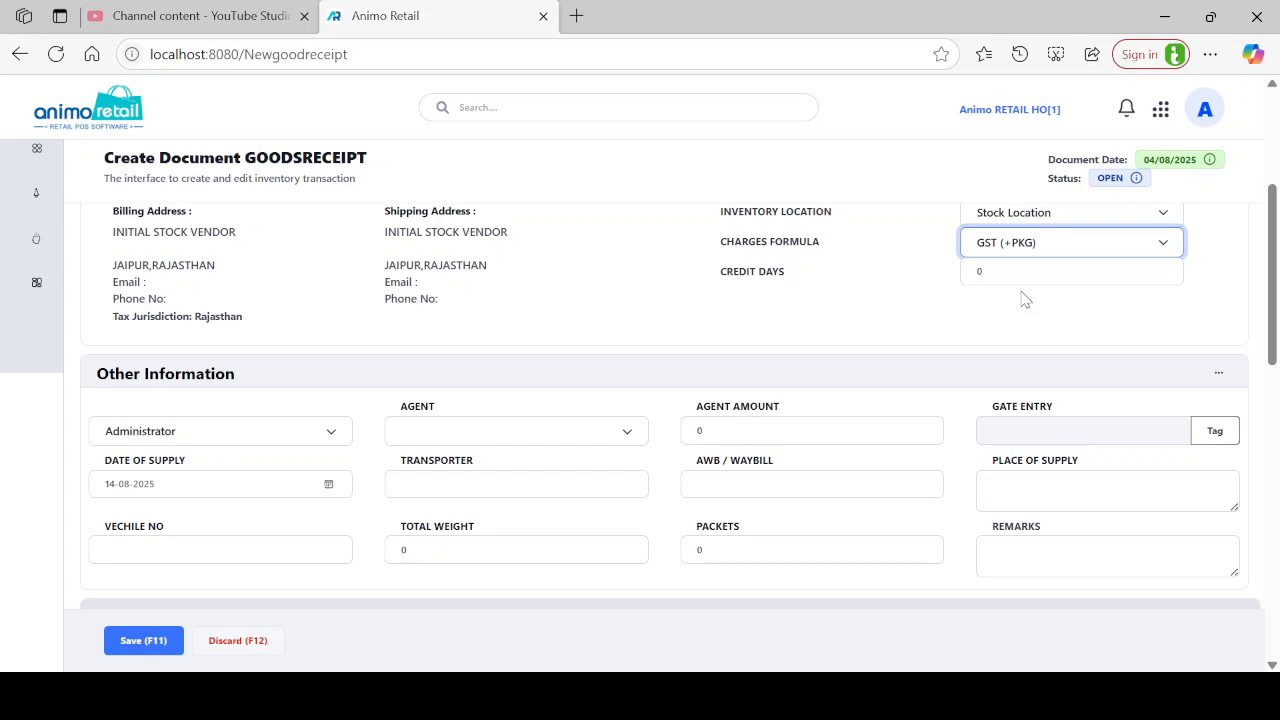
key("Down")
scroll(398, 425, "down", 5)
scroll(398, 425, "up", 5)
scroll(571, 384, "down", 3)
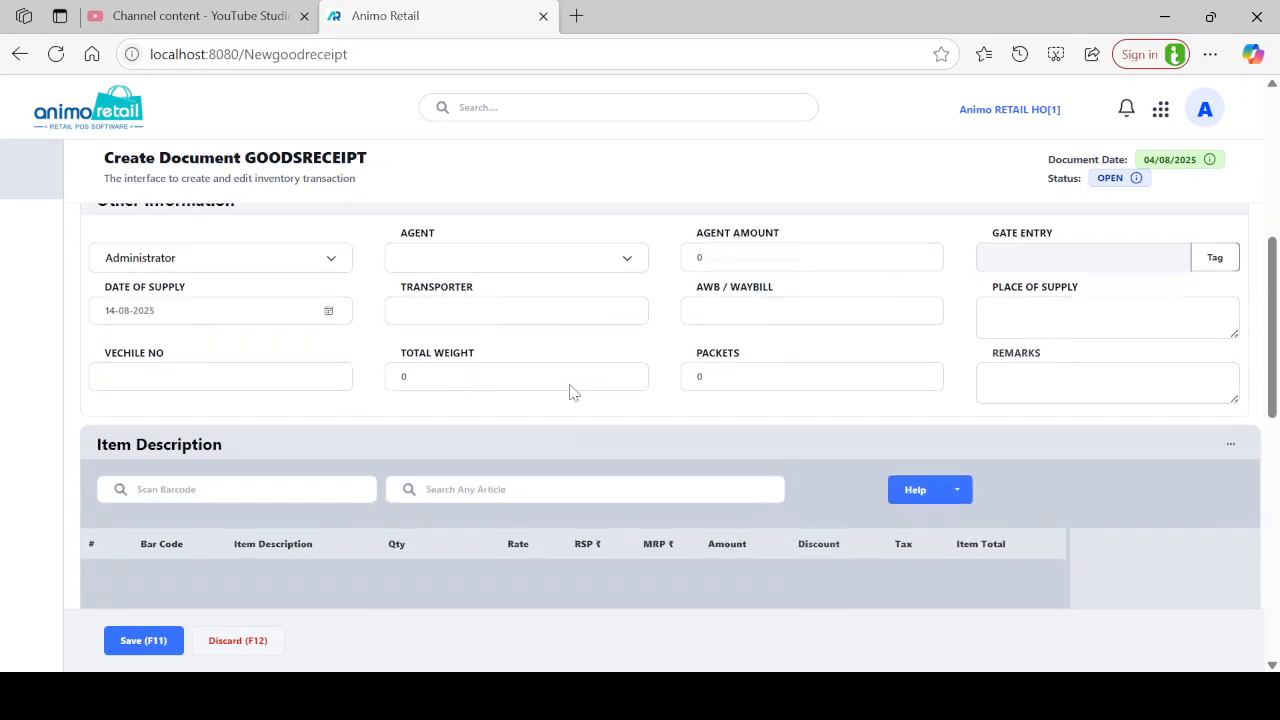
scroll(569, 390, "up", 4)
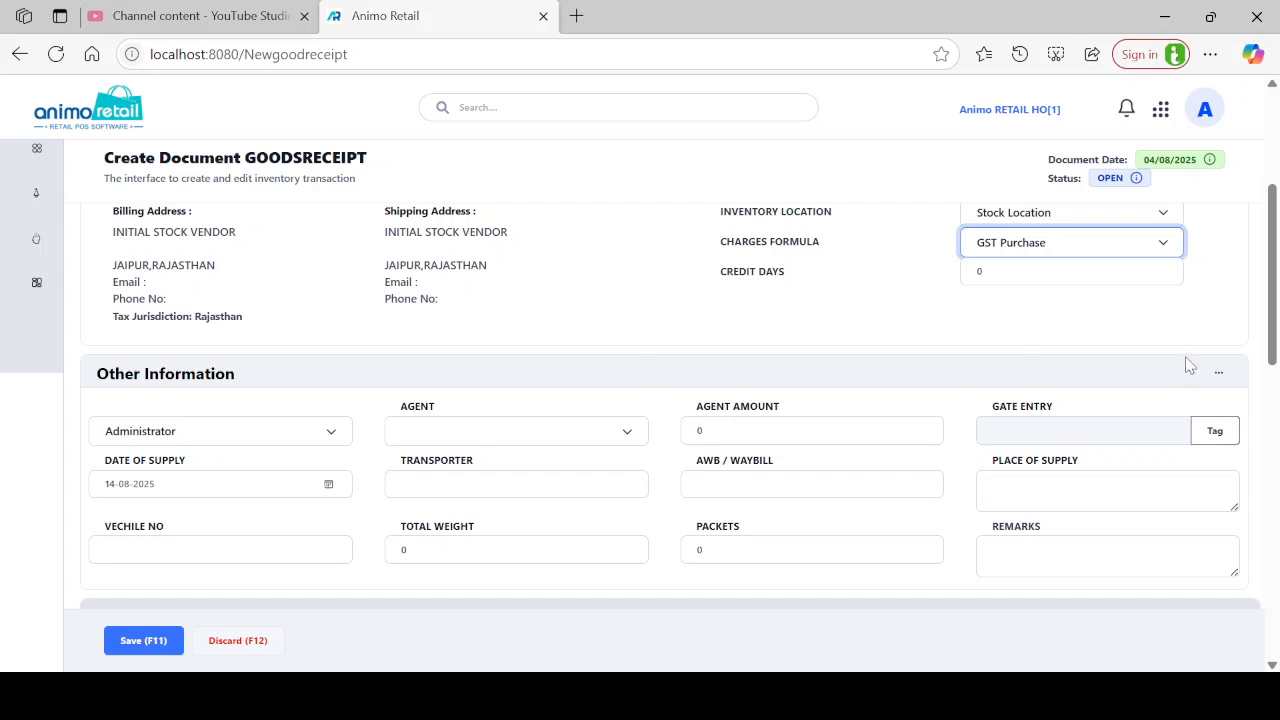
left_click(1210, 372)
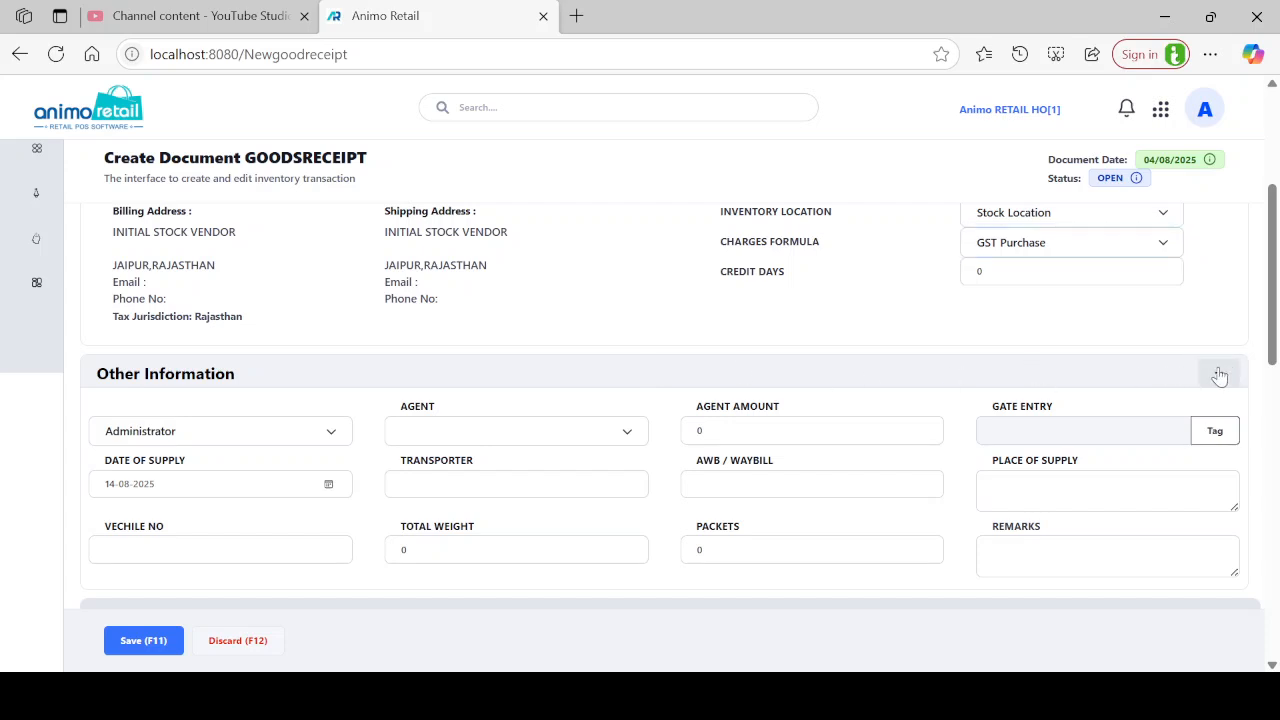
scroll(700, 405, "down", 4)
scroll(300, 395, "up", 1)
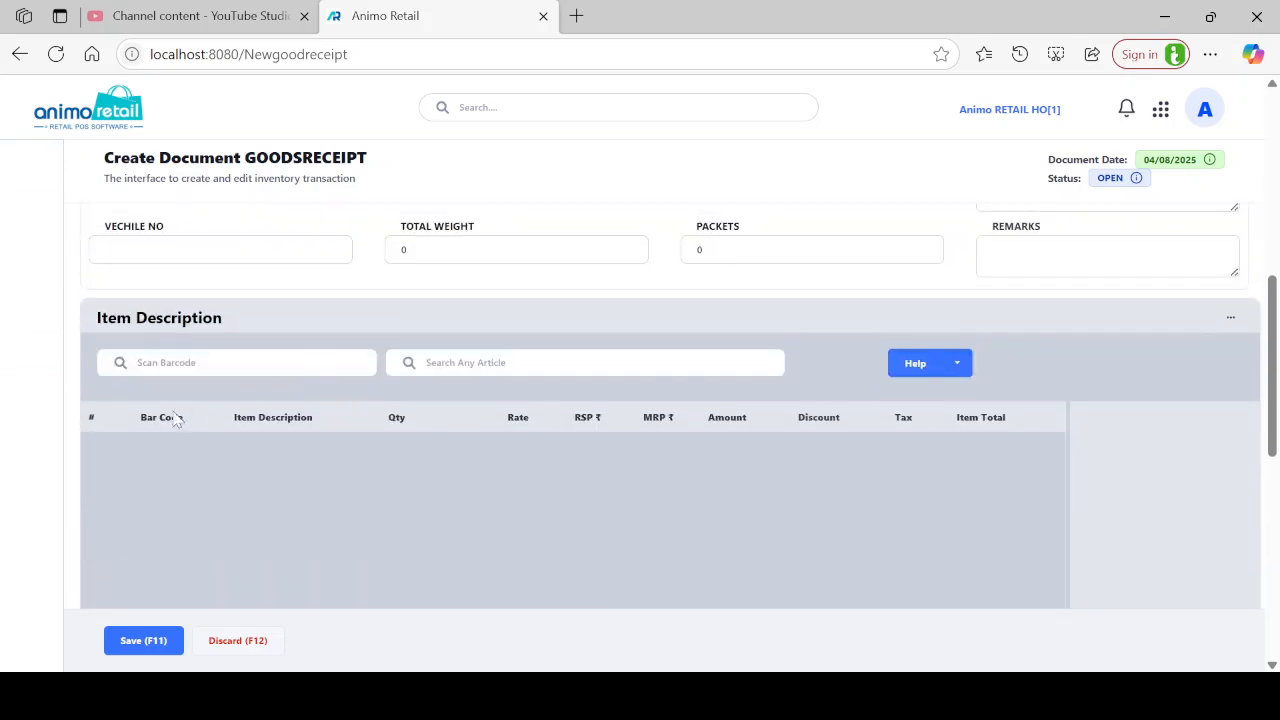
Add the 1421 TOWEL DHOOM line by scanning barcode N00000001, after dismissing an invalid-barcode alert.
left_click(216, 363)
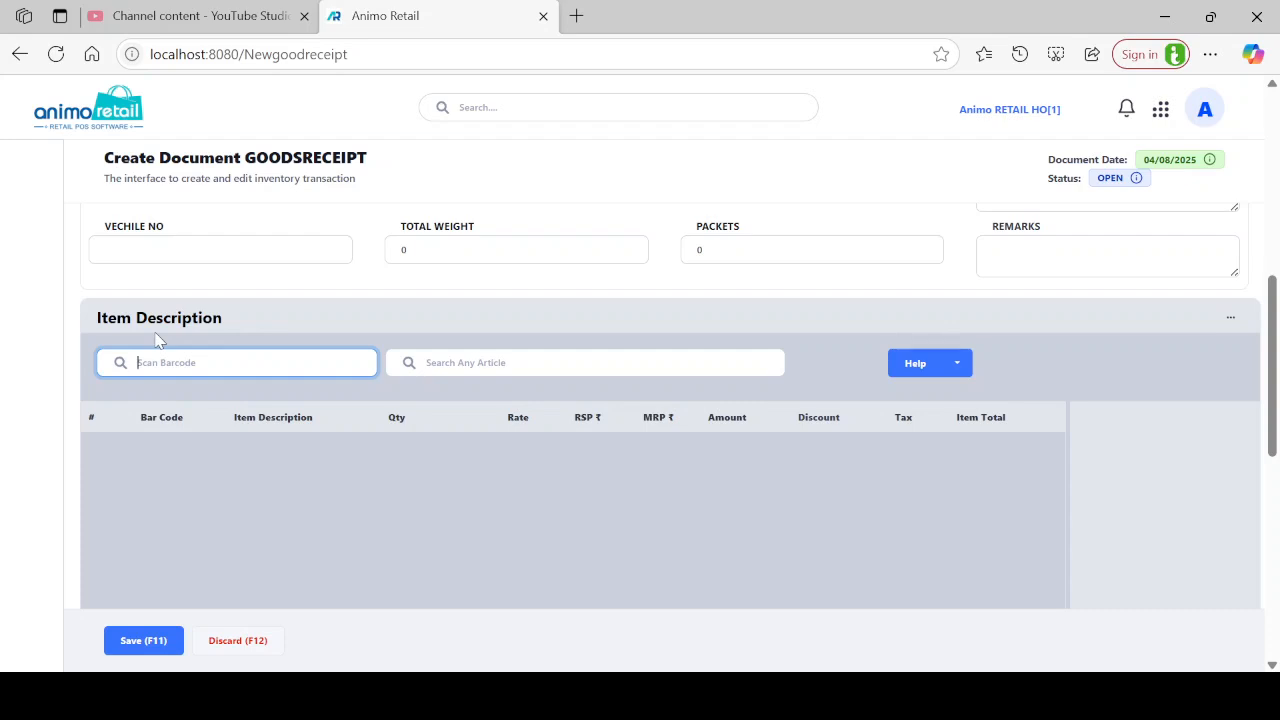
type("H264")
key("ctrl+a")
type("n000000")
key("ctrl+a")
key("Return")
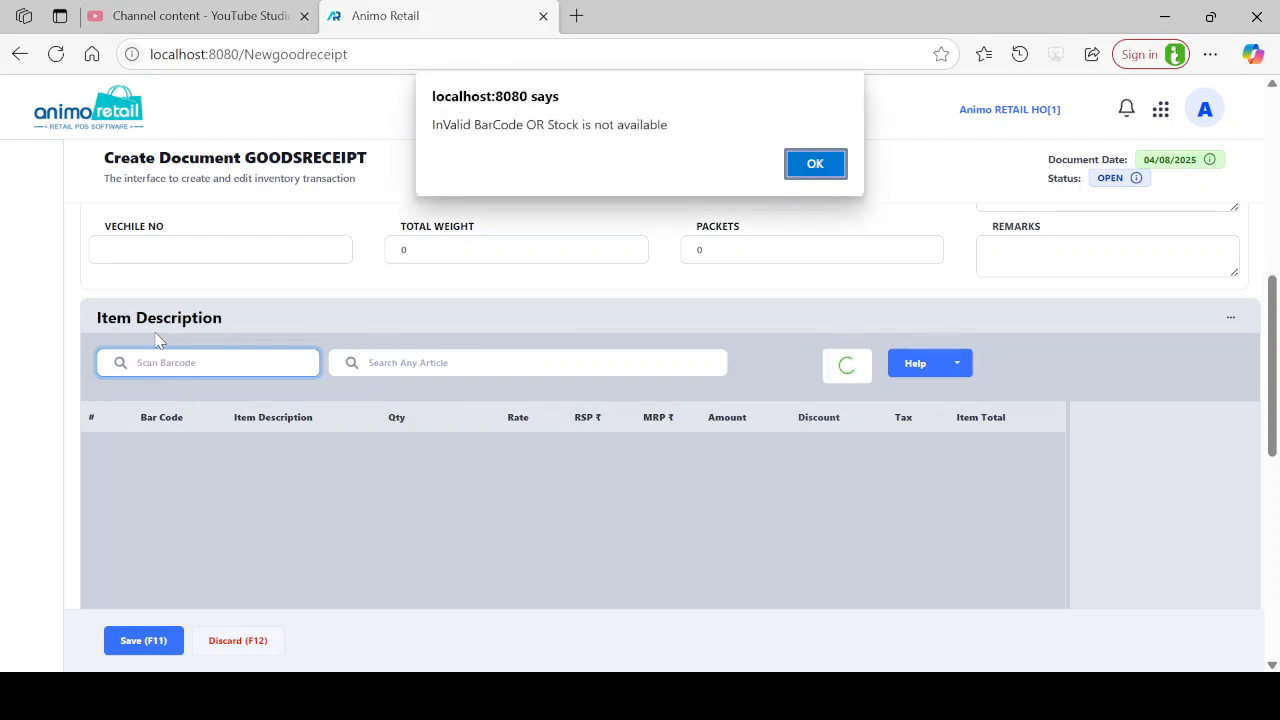
key("Return")
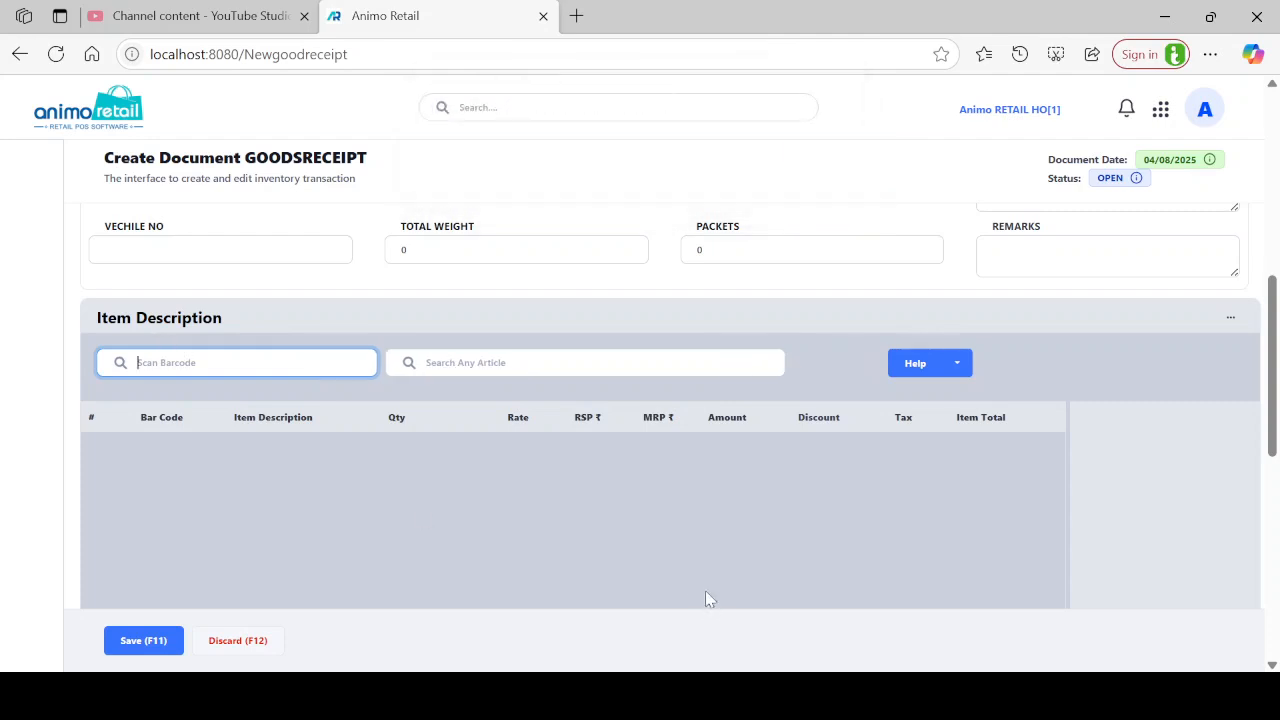
left_click(648, 696)
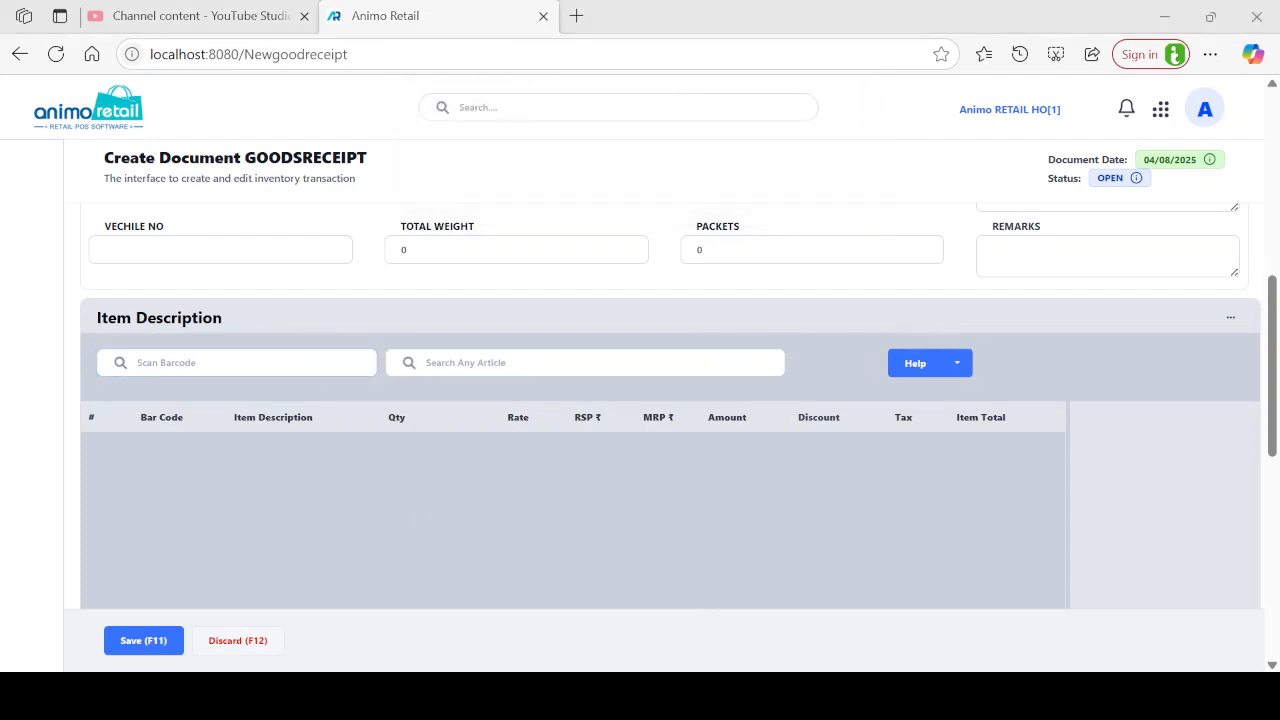
key("alt+Tab")
key("ctrl+v")
key("Return")
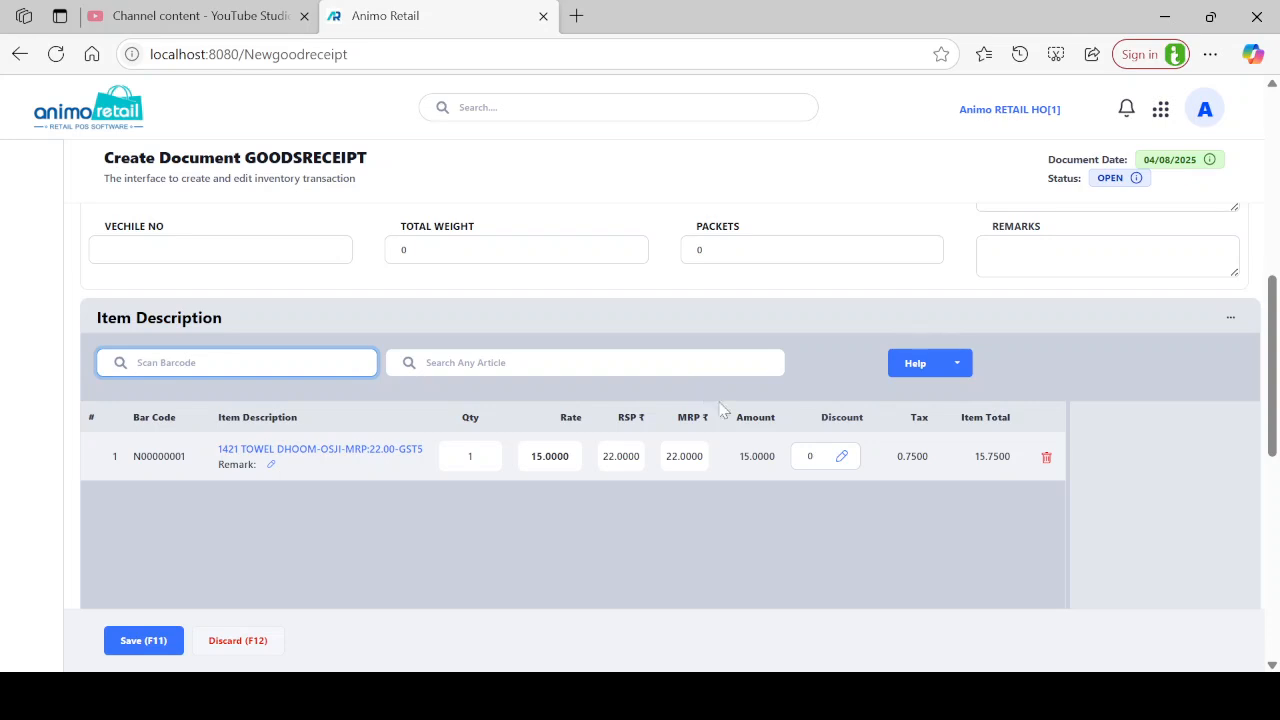
Add the CERELAC STA1 WHEAT APPLE BIB 350 GM article via a 'nestle' search.
left_click(513, 362)
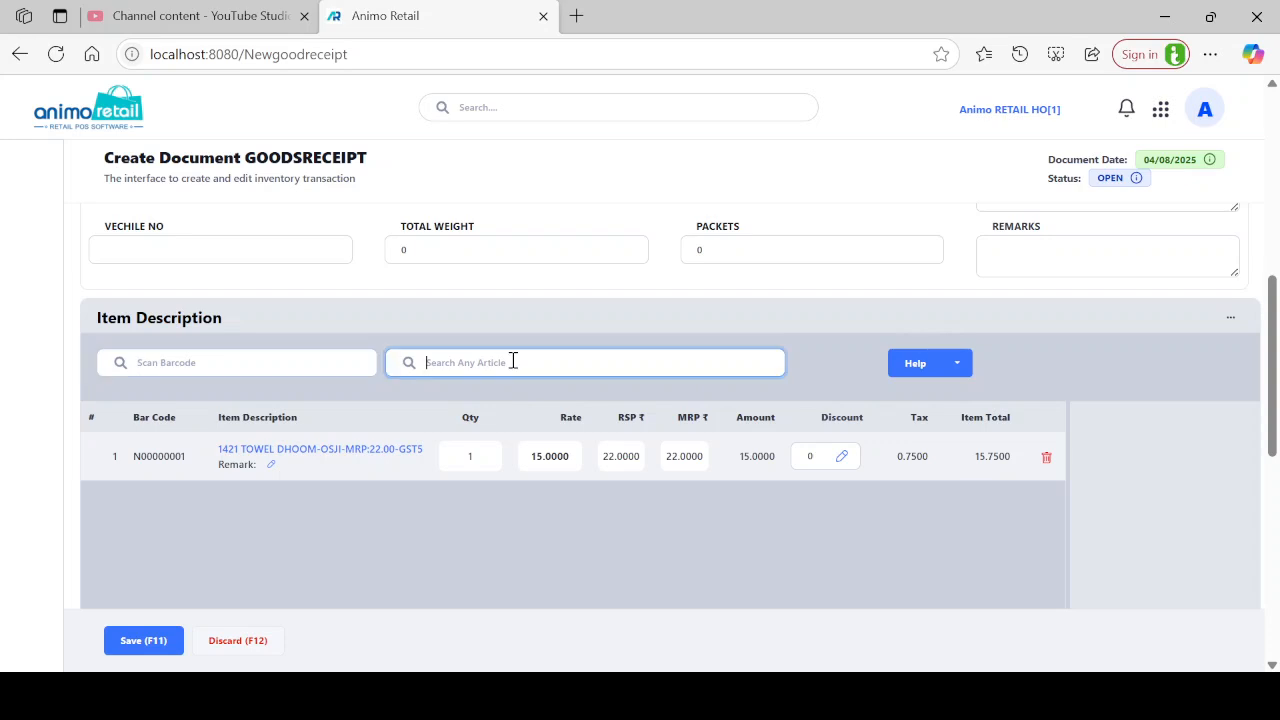
type("mag")
type("nestle")
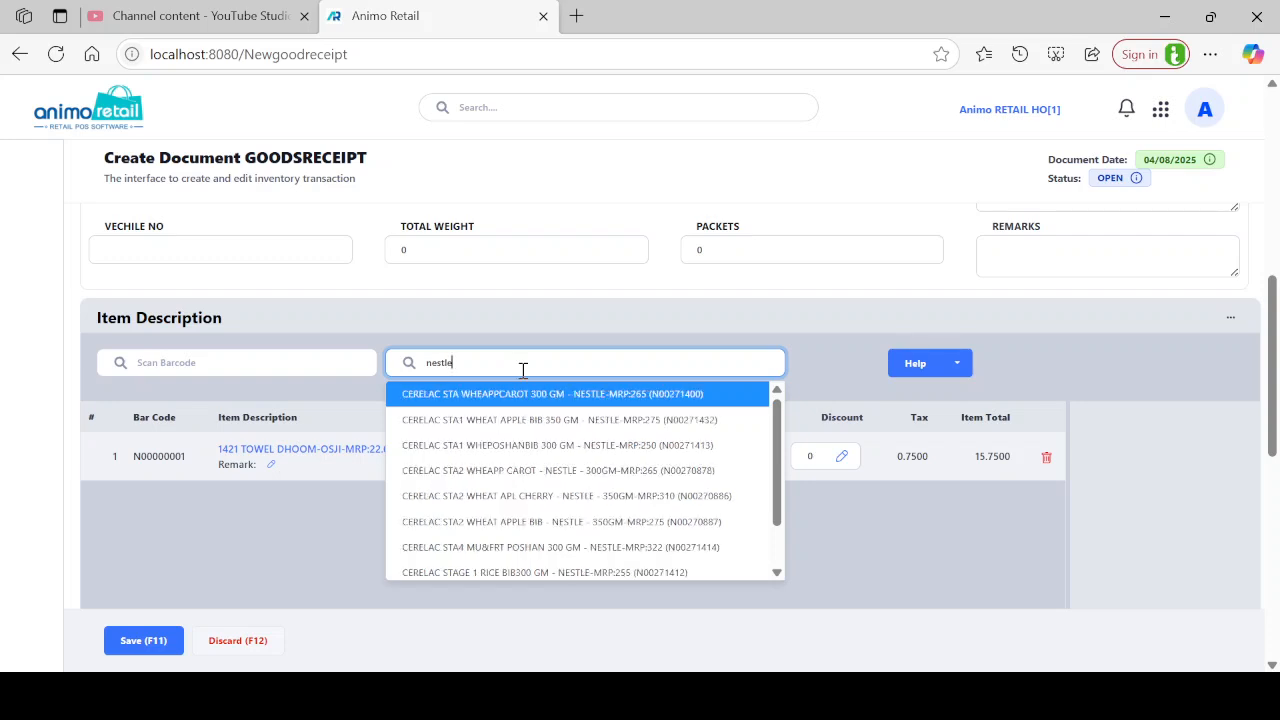
left_click(562, 420)
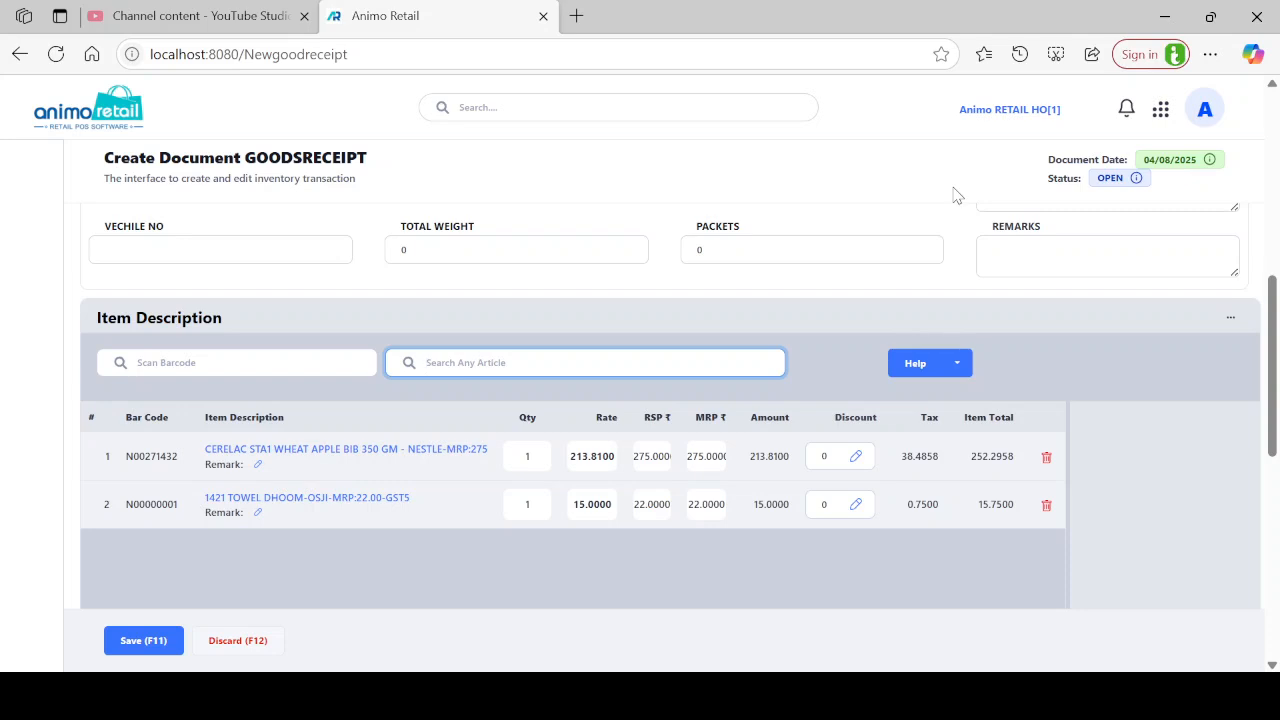
Set quantity 100 on both the Cerelac and towel lines.
left_click(517, 460)
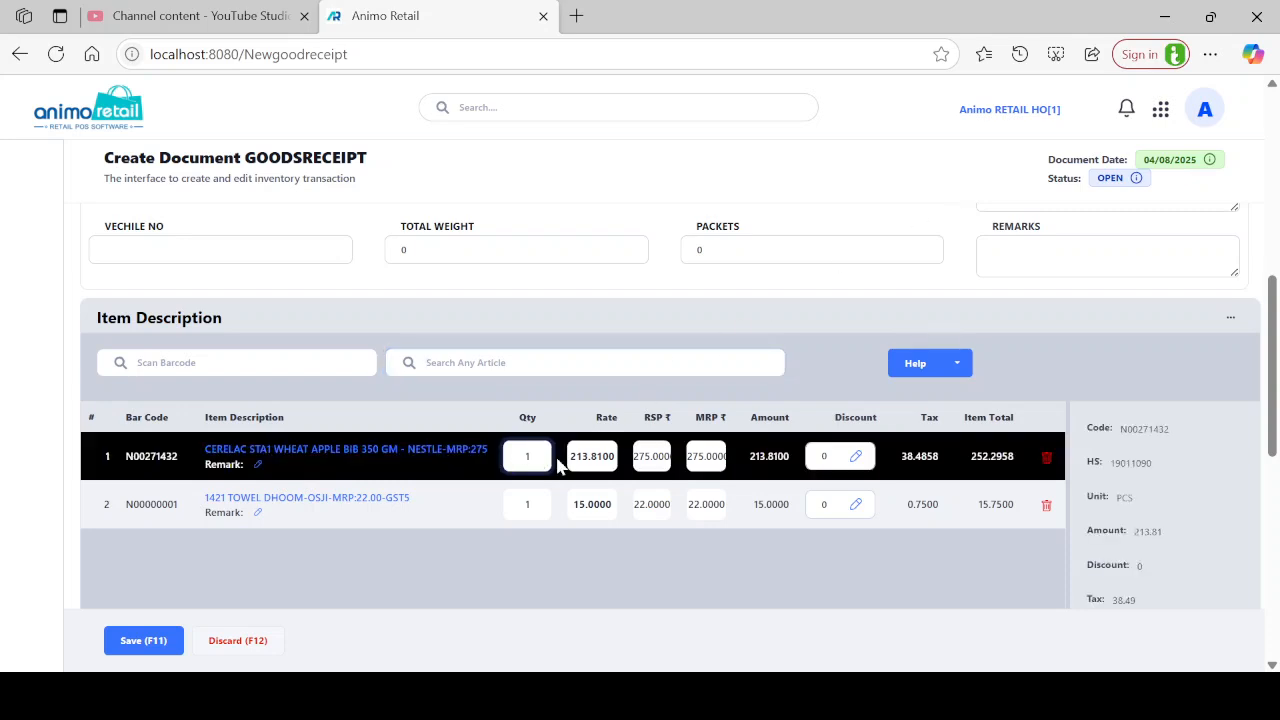
type("00")
key("Return")
key("Return")
key("Return")
key("Return")
key("Return")
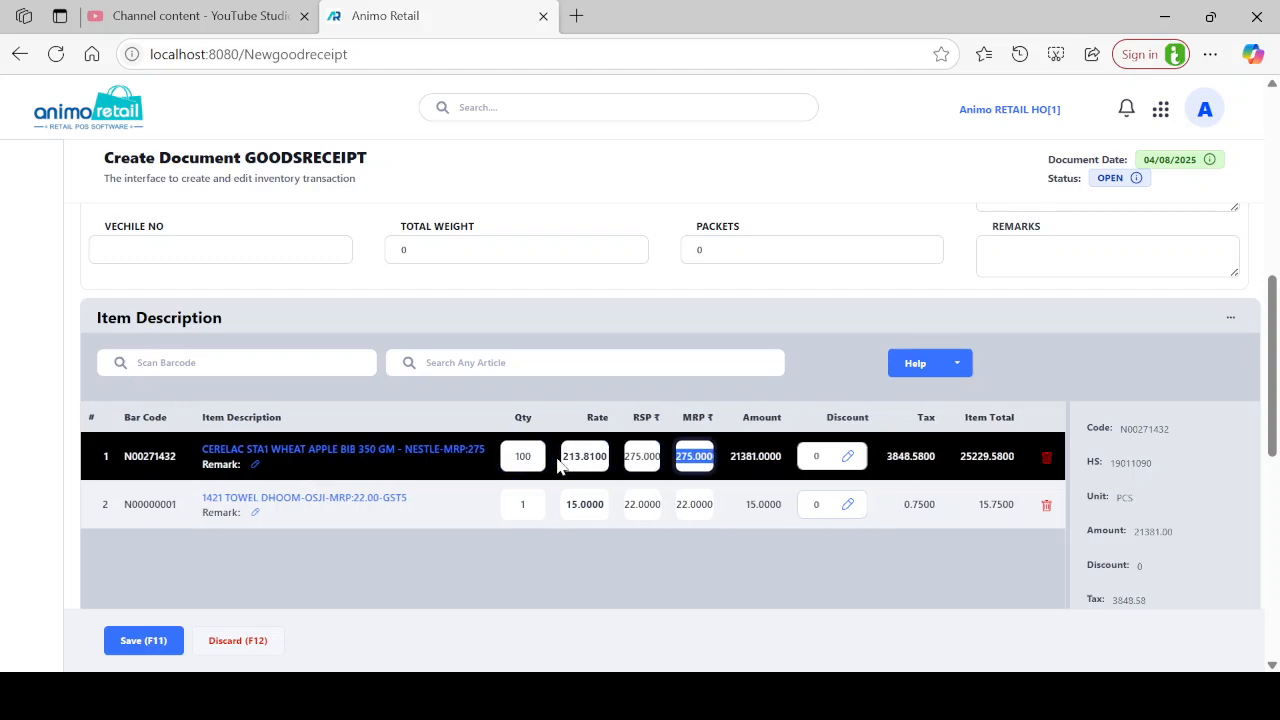
type("100")
key("Return")
left_click(570, 456)
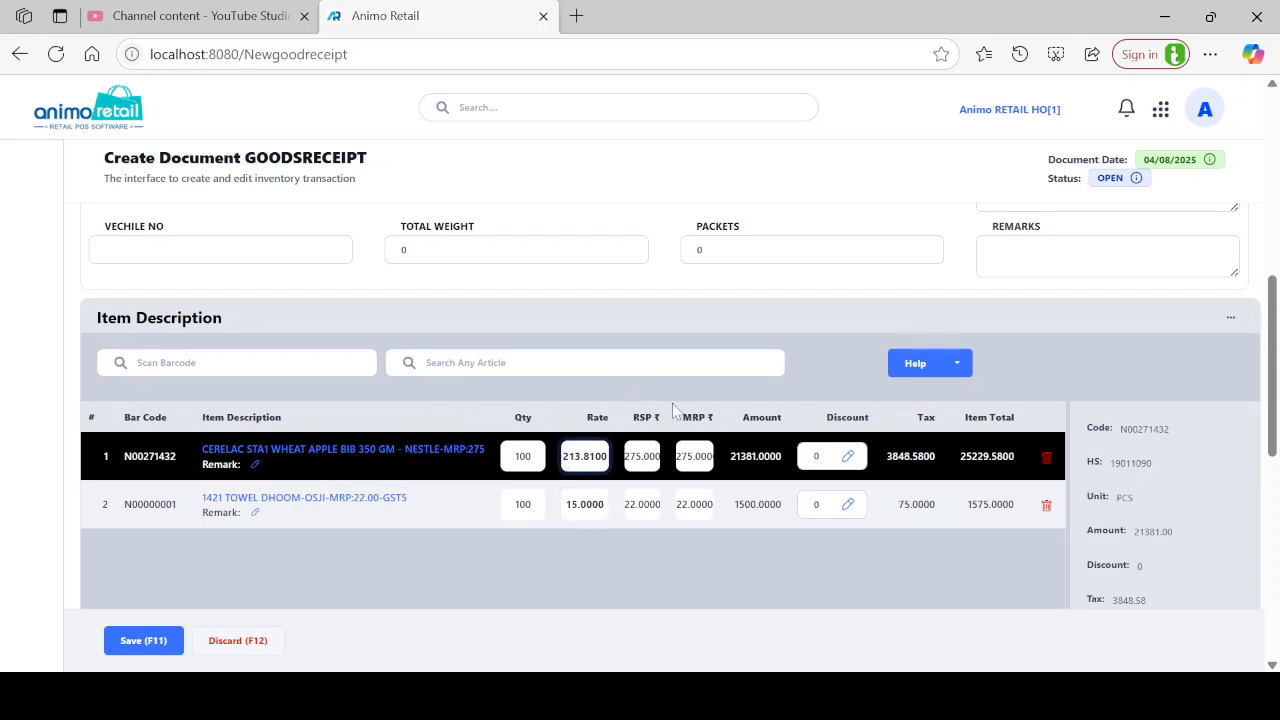
left_click_drag(512, 452, 540, 446)
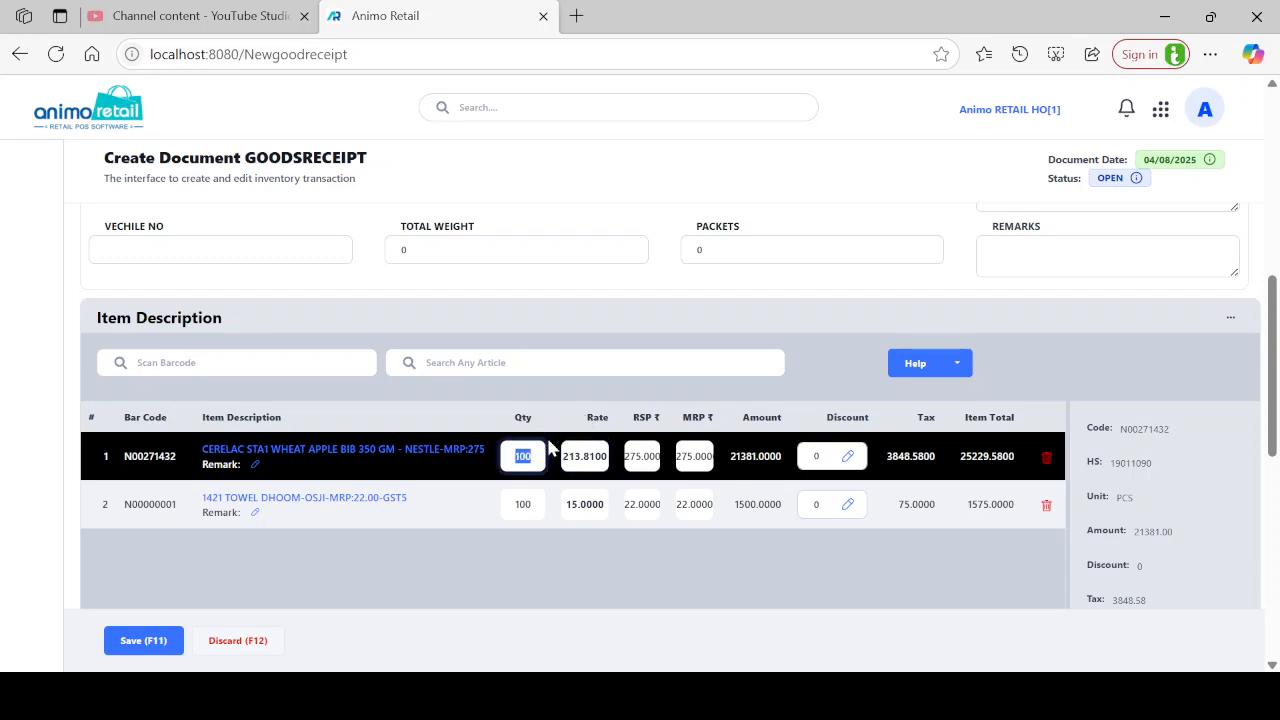
left_click(595, 455)
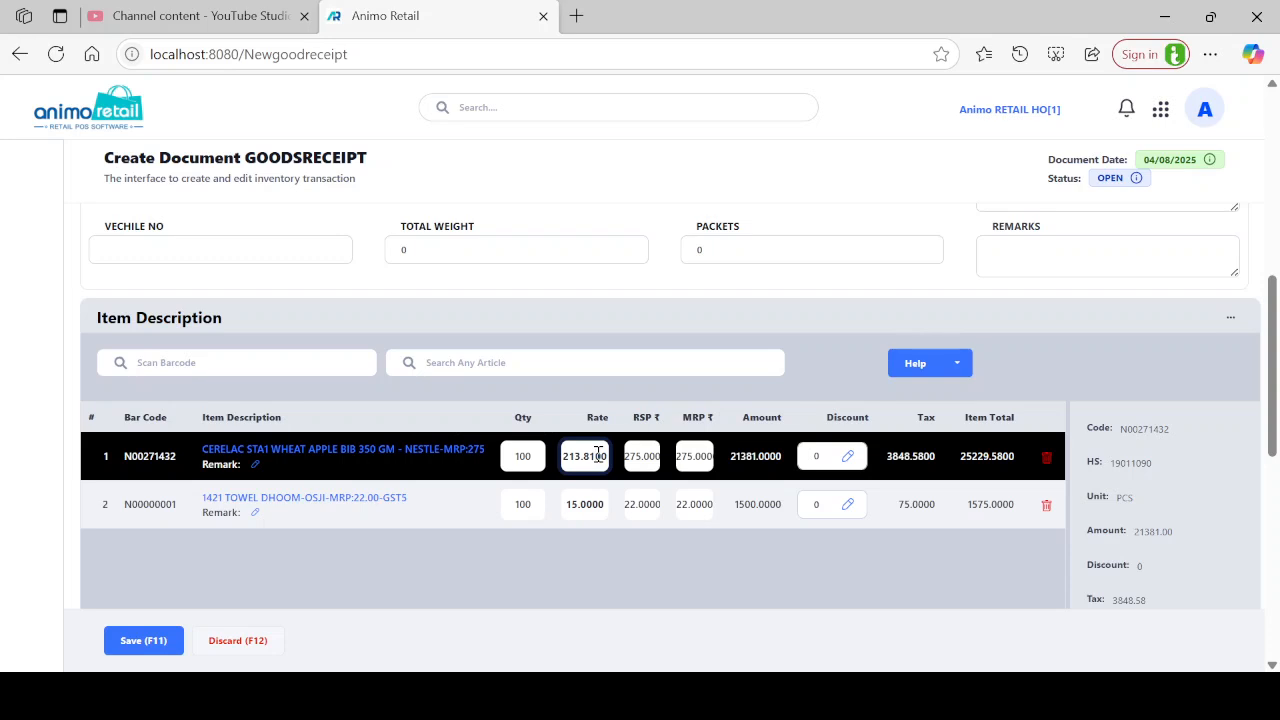
Change the Cerelac line's RSP from 275 to 285, leaving MRP at 275.
left_click(648, 460)
left_click(701, 457)
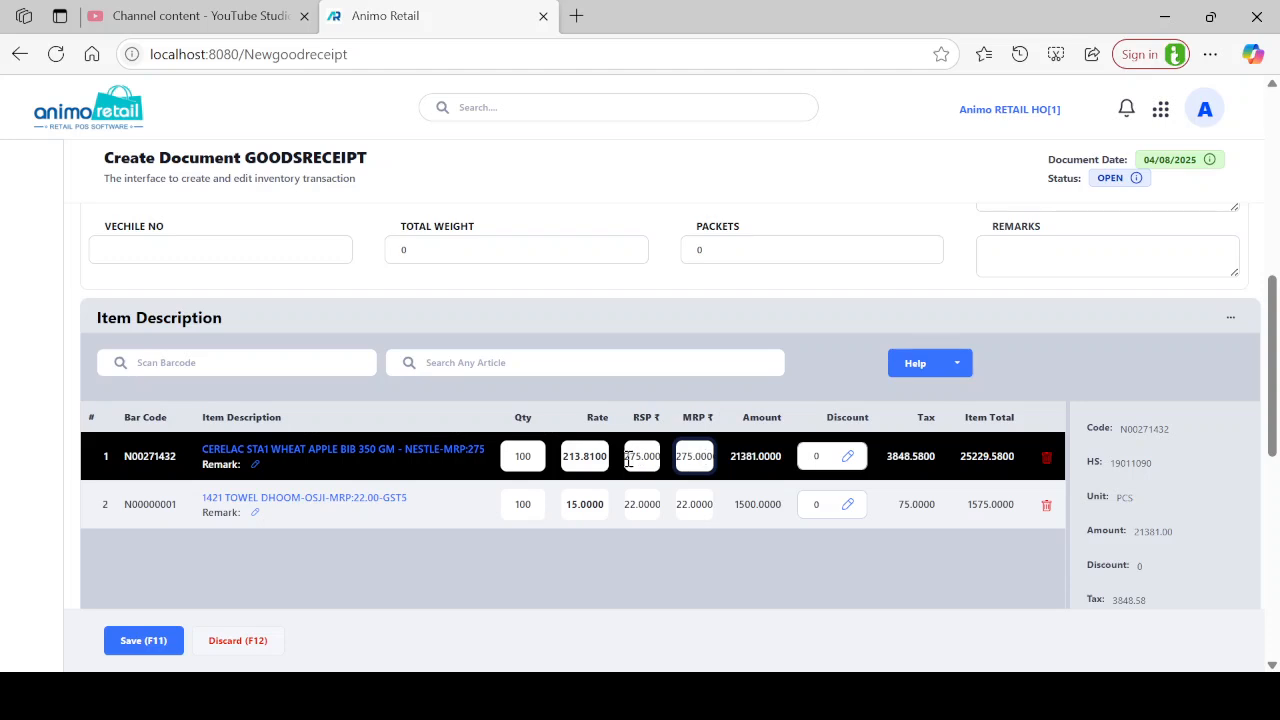
key("shift+Tab")
key("Tab")
left_click(655, 456)
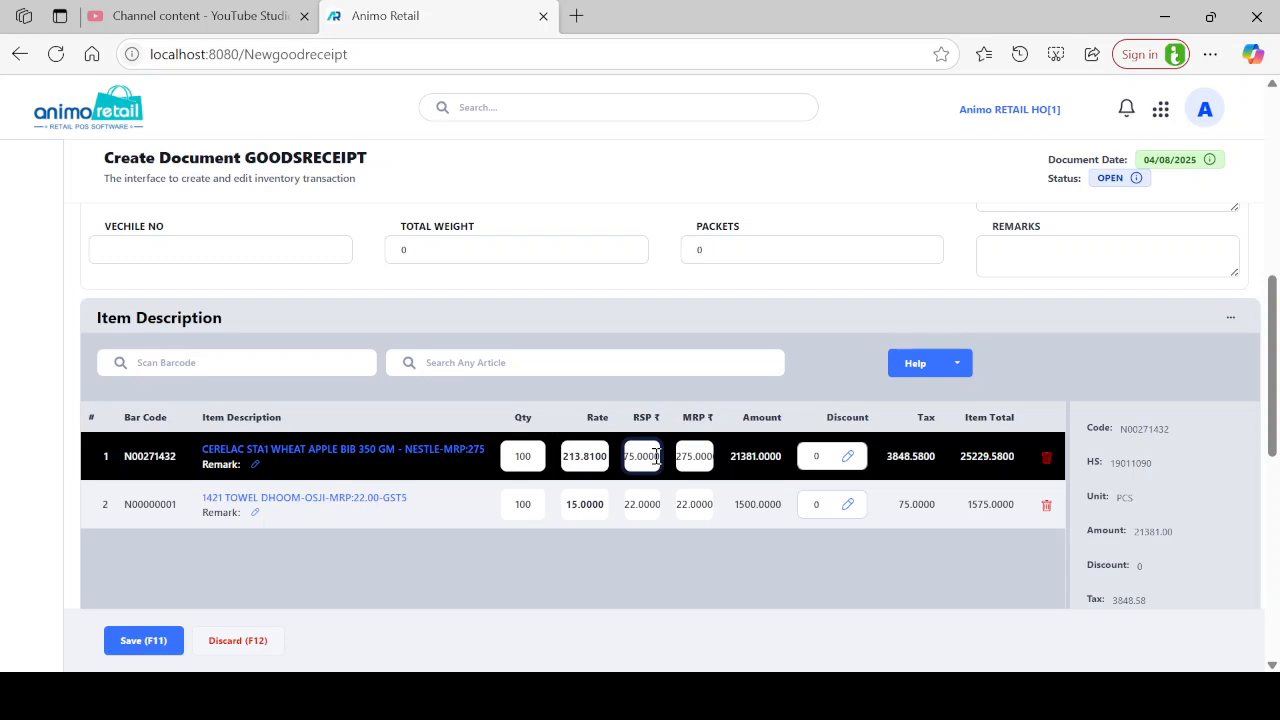
double_click(655, 456)
type("1")
type("85")
key("BackSpace")
key("BackSpace")
key("BackSpace")
type("285")
key("Tab")
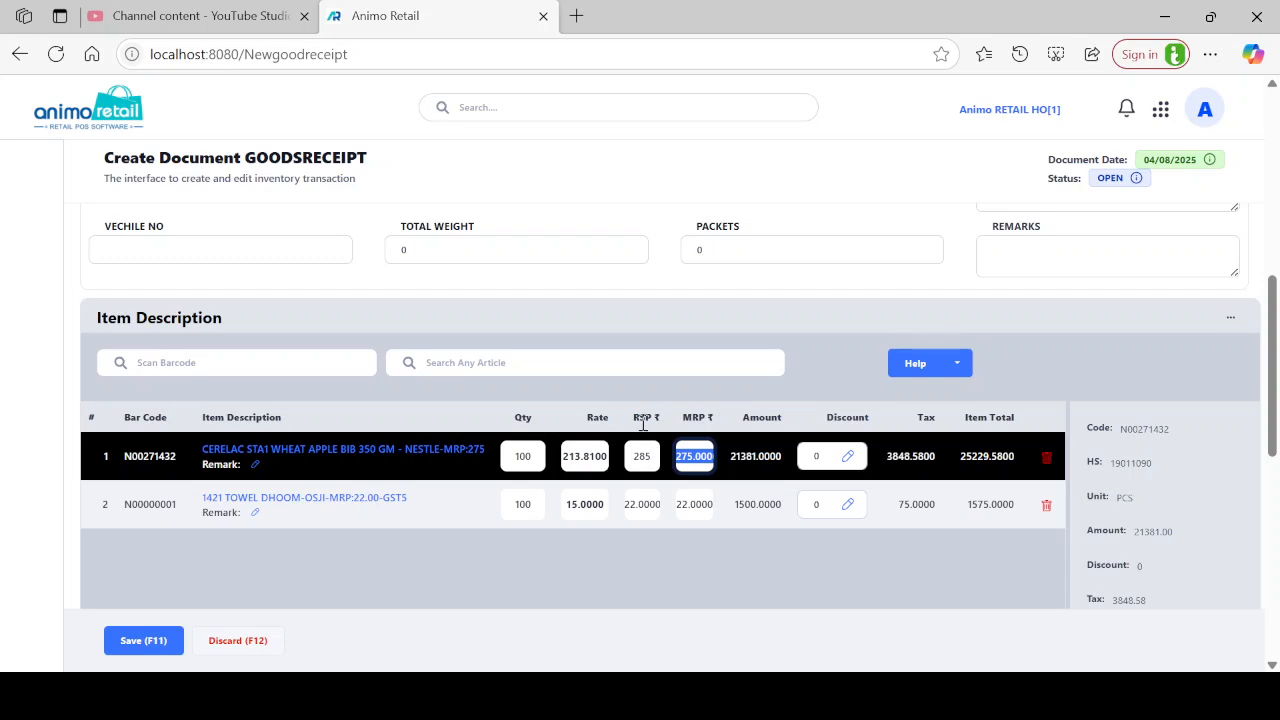
left_click(820, 457)
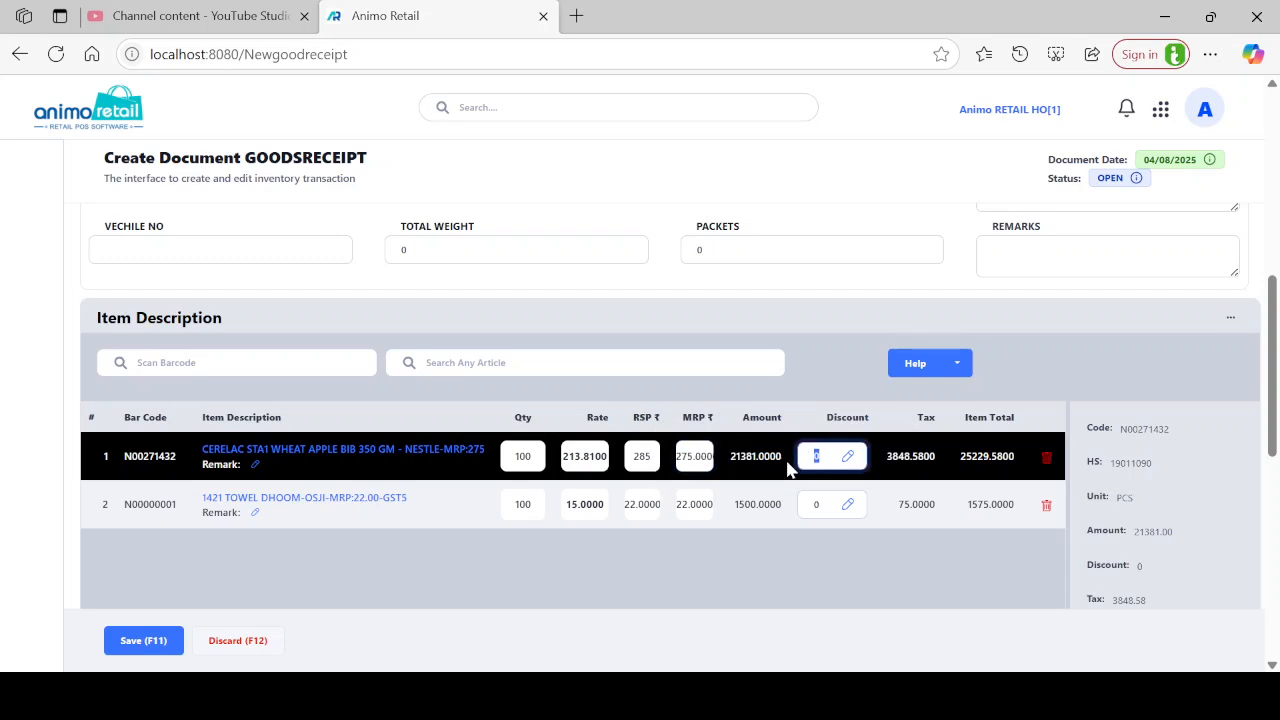
scroll(868, 434, "down", 5)
scroll(868, 437, "down", 3)
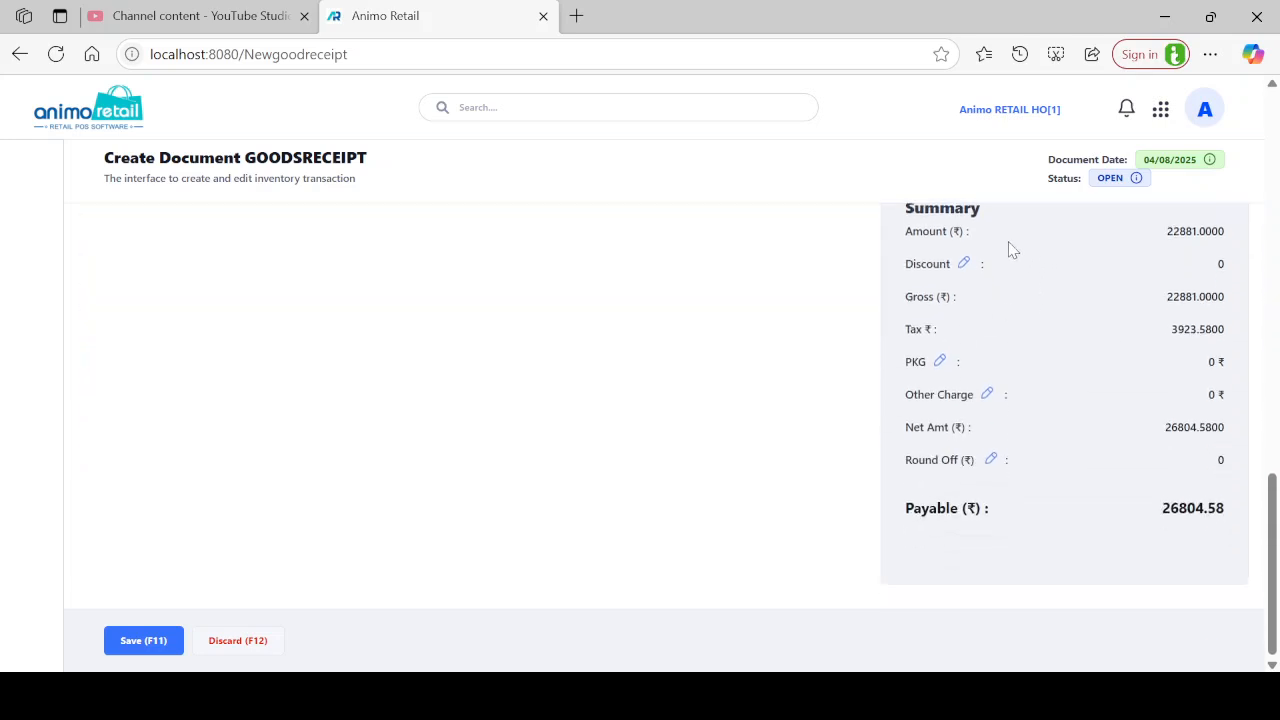
scroll(1005, 250, "up", 3)
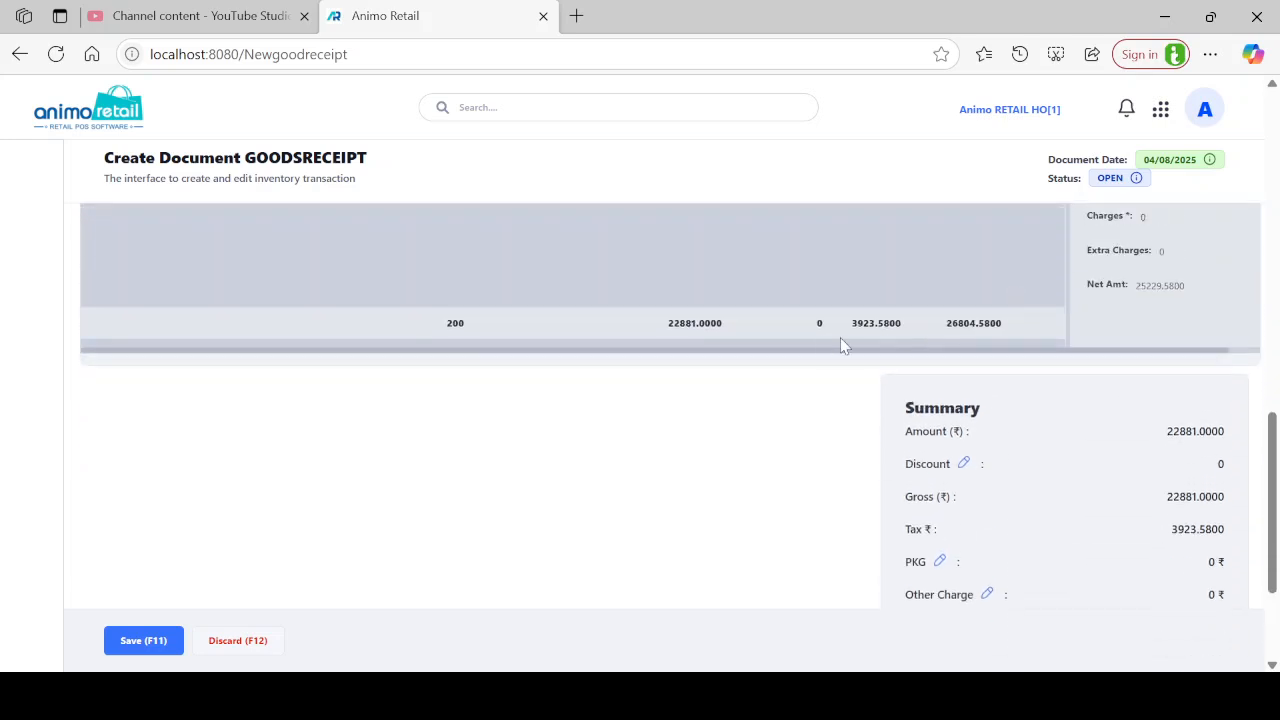
left_click_drag(457, 321, 414, 337)
scroll(870, 380, "down", 1)
scroll(870, 380, "down", 1)
left_click_drag(695, 222, 674, 225)
left_click(1122, 357)
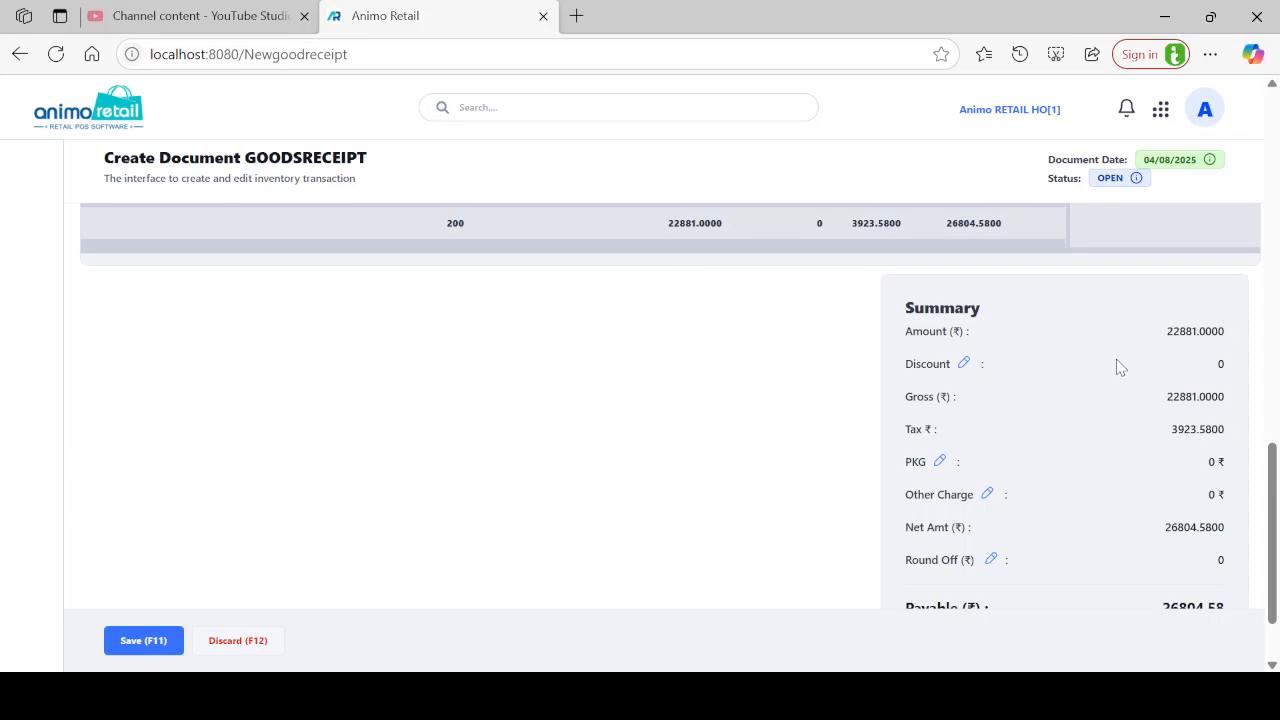
scroll(1110, 362, "down", 2)
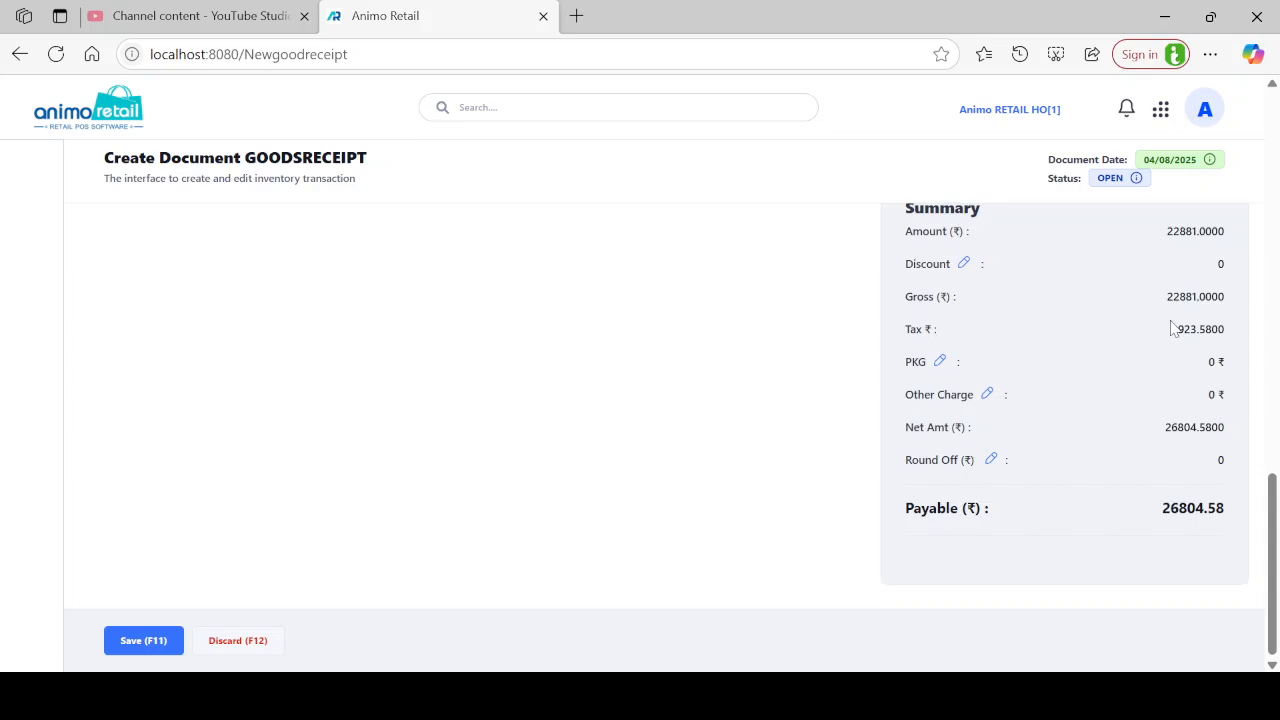
left_click_drag(1237, 340, 898, 332)
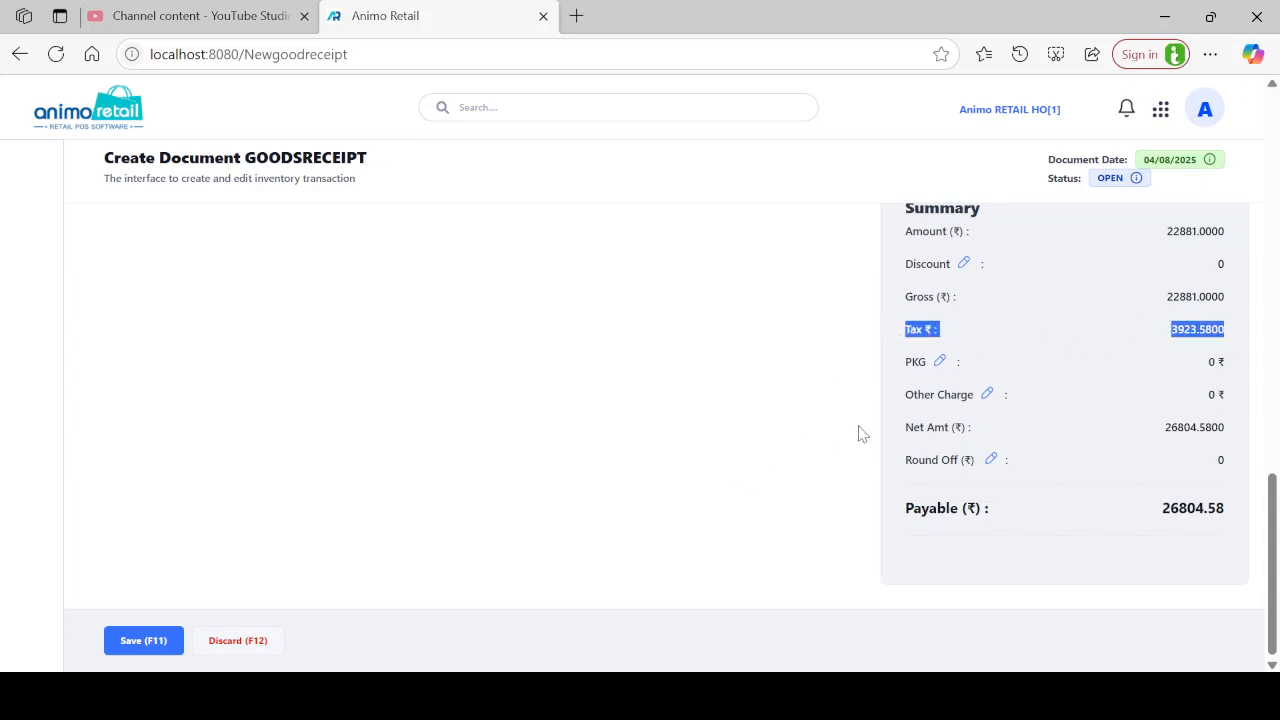
left_click(950, 378)
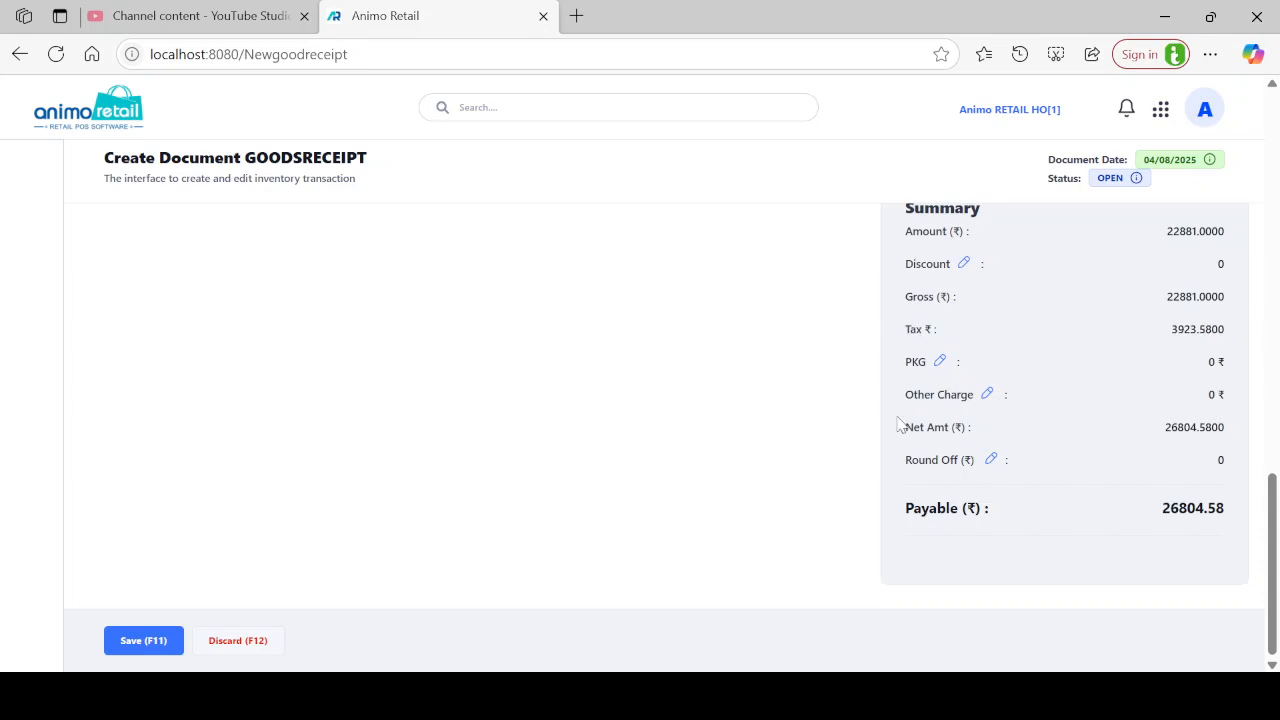
Save the goods receipt and open GRN-01073/25-26 from the list.
left_click(148, 642)
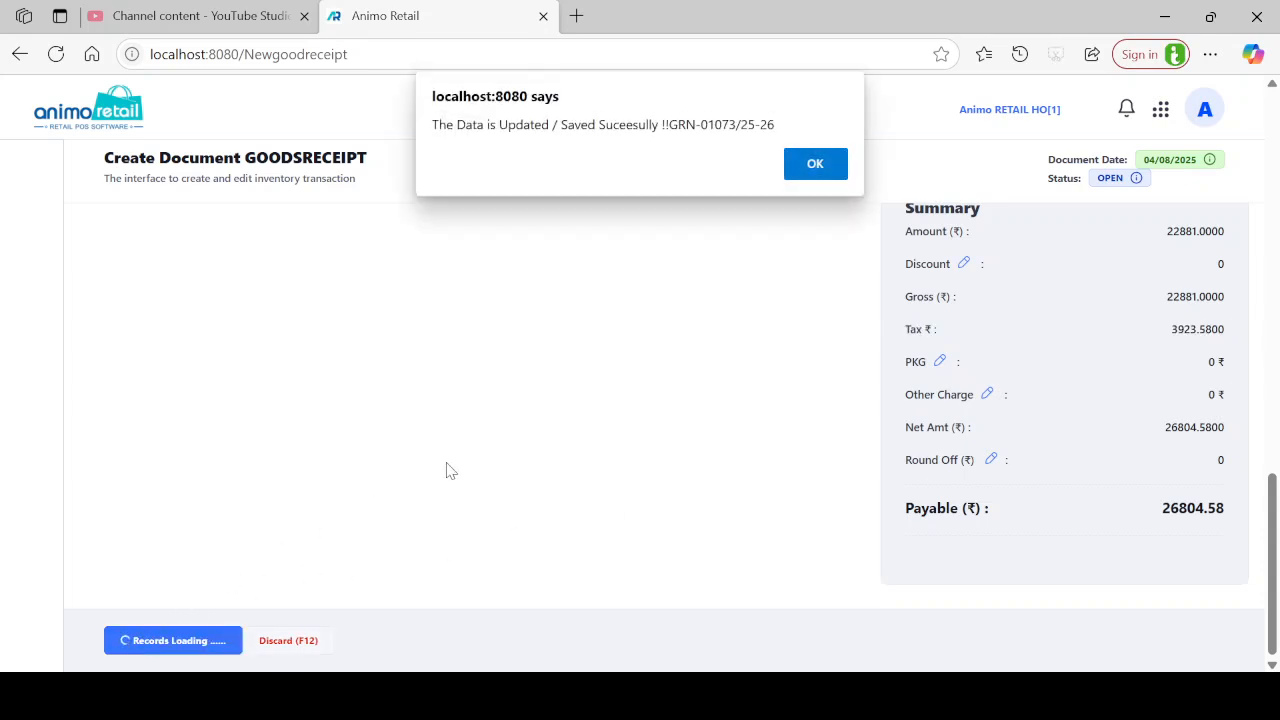
left_click(836, 170)
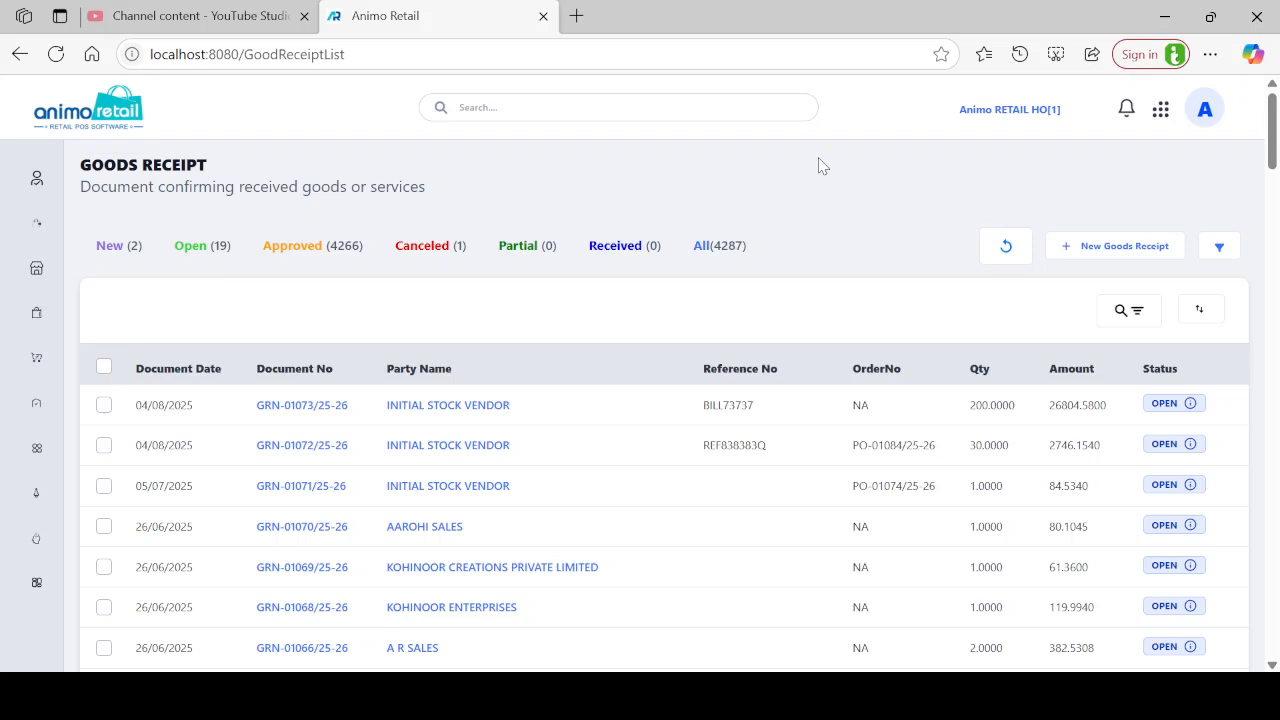
left_click(304, 406)
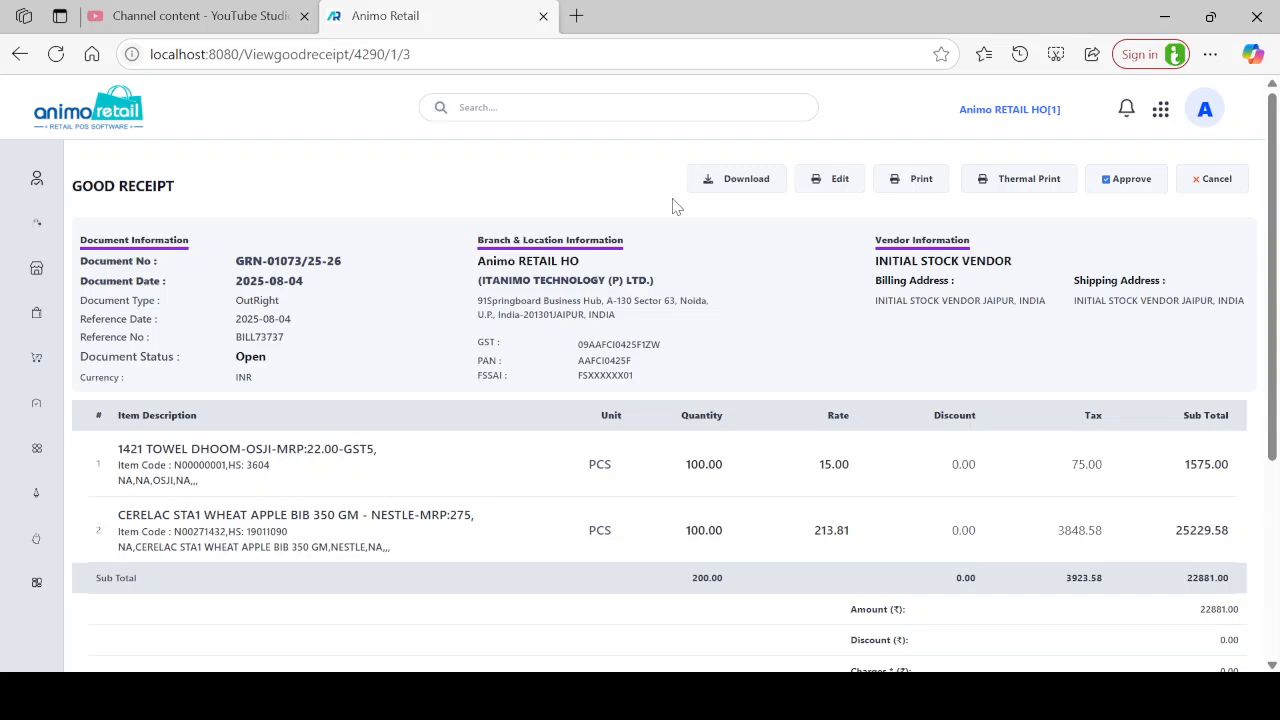
Open the GRN-01073/25-26 print preview and view it in Purchase Receipt Default and GST layouts.
left_click(921, 180)
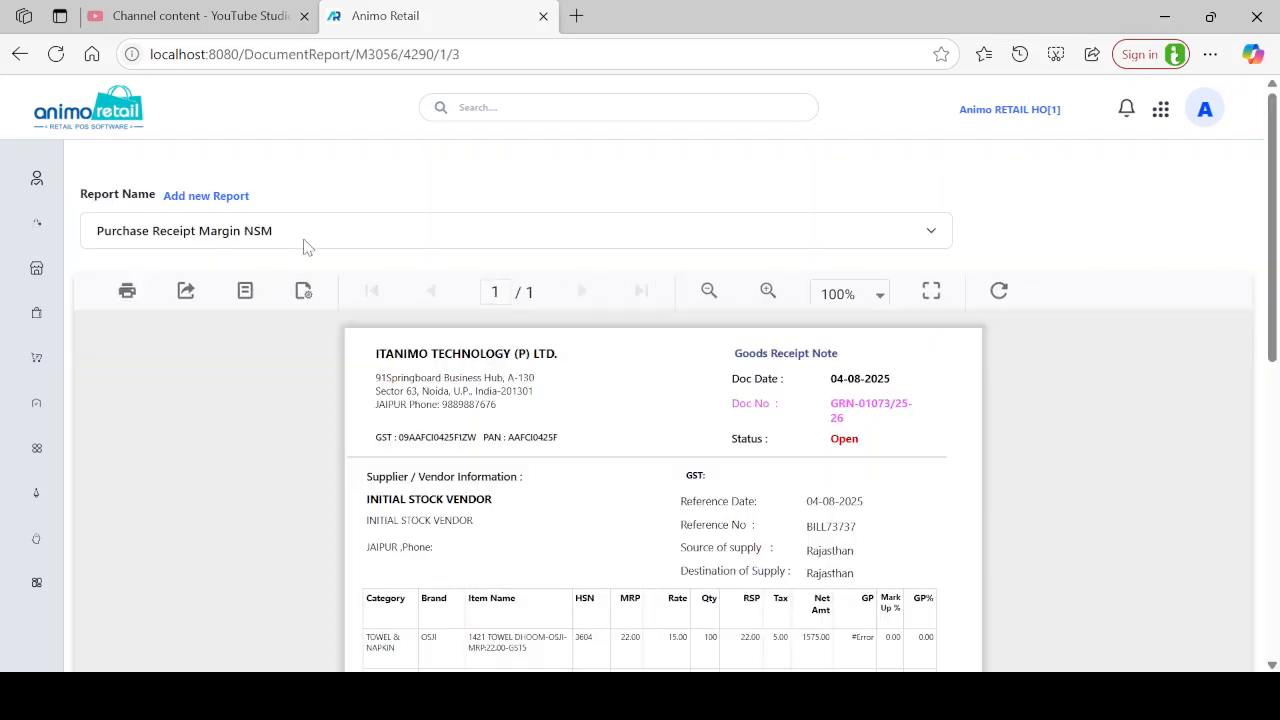
scroll(455, 350, "down", 4)
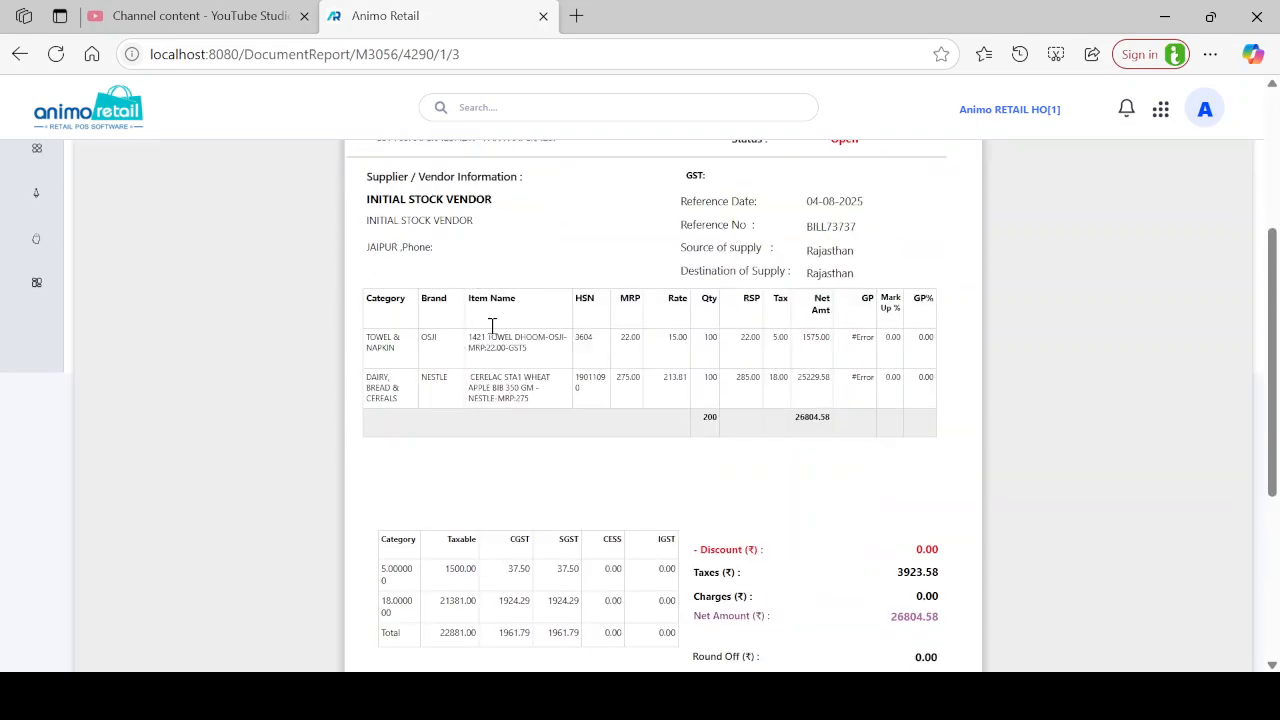
scroll(598, 325, "up", 4)
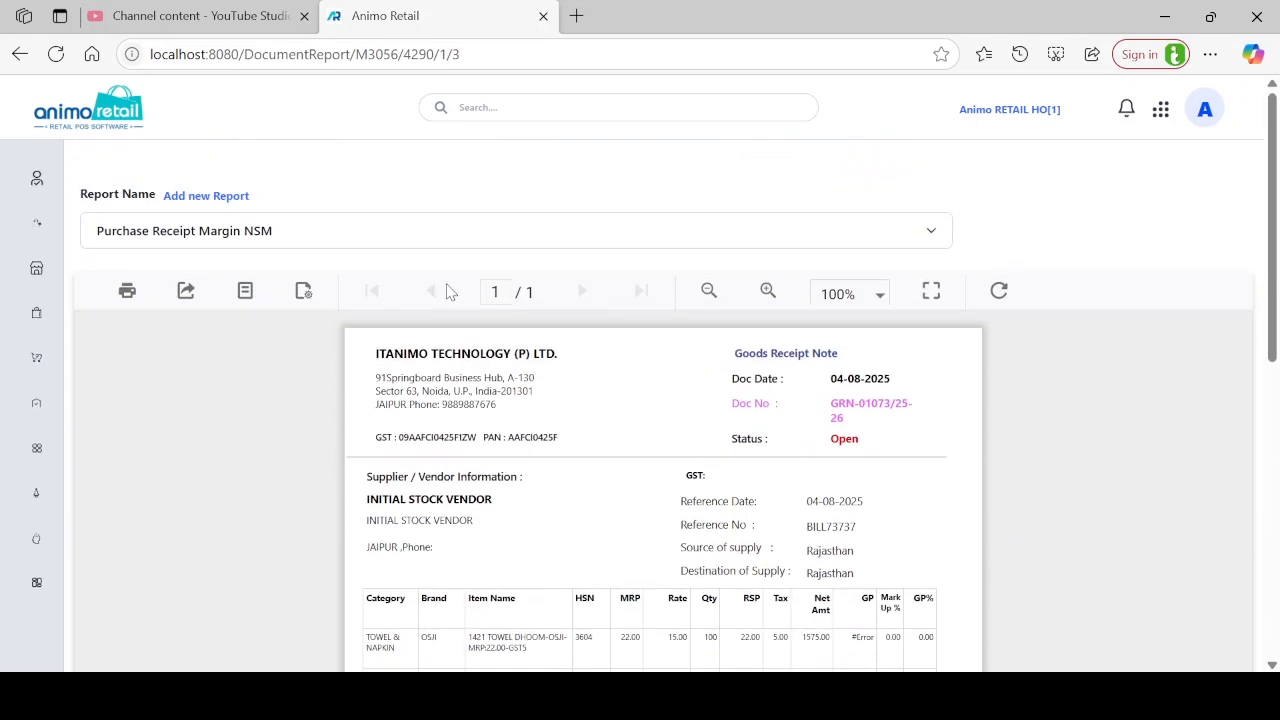
left_click(244, 240)
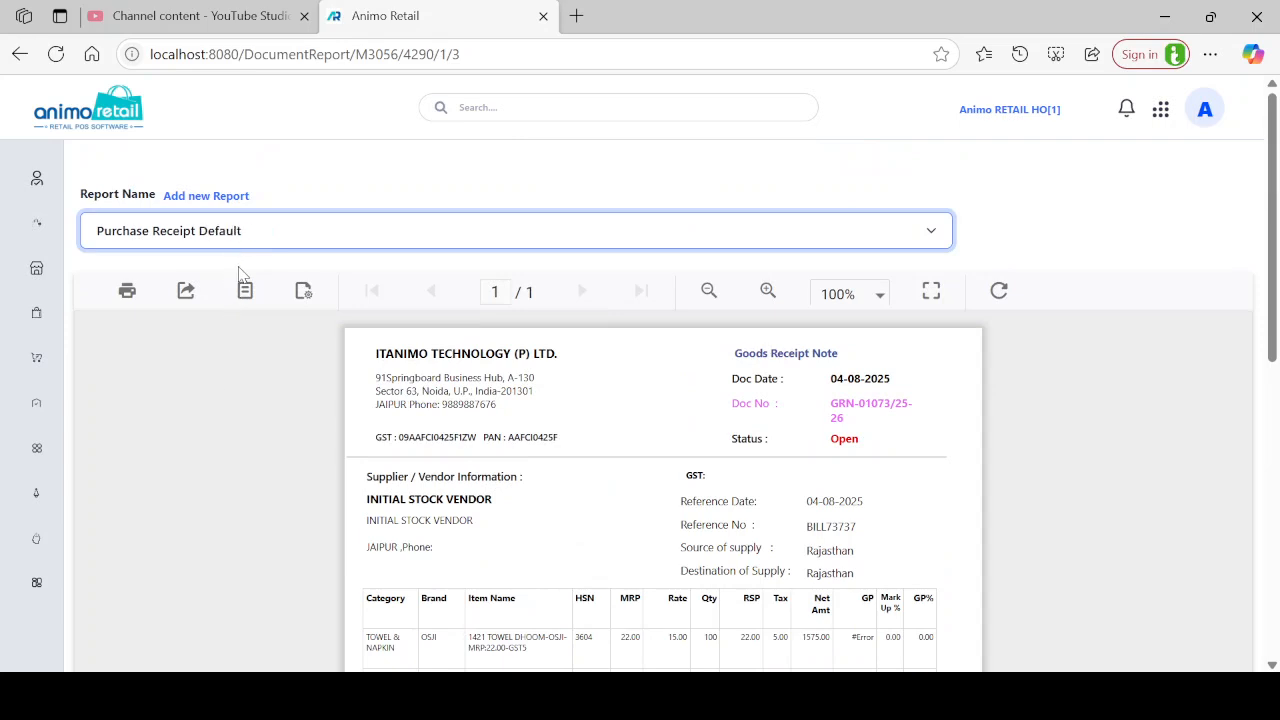
left_click(239, 267)
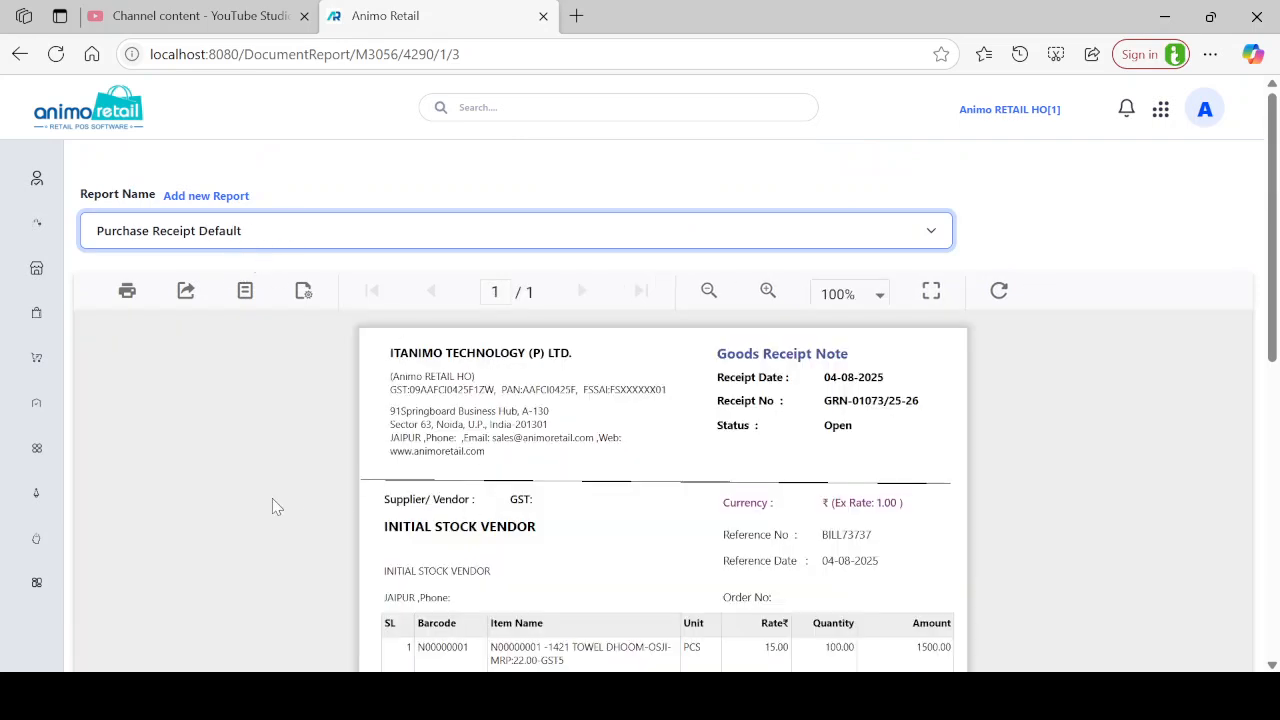
left_click(223, 317)
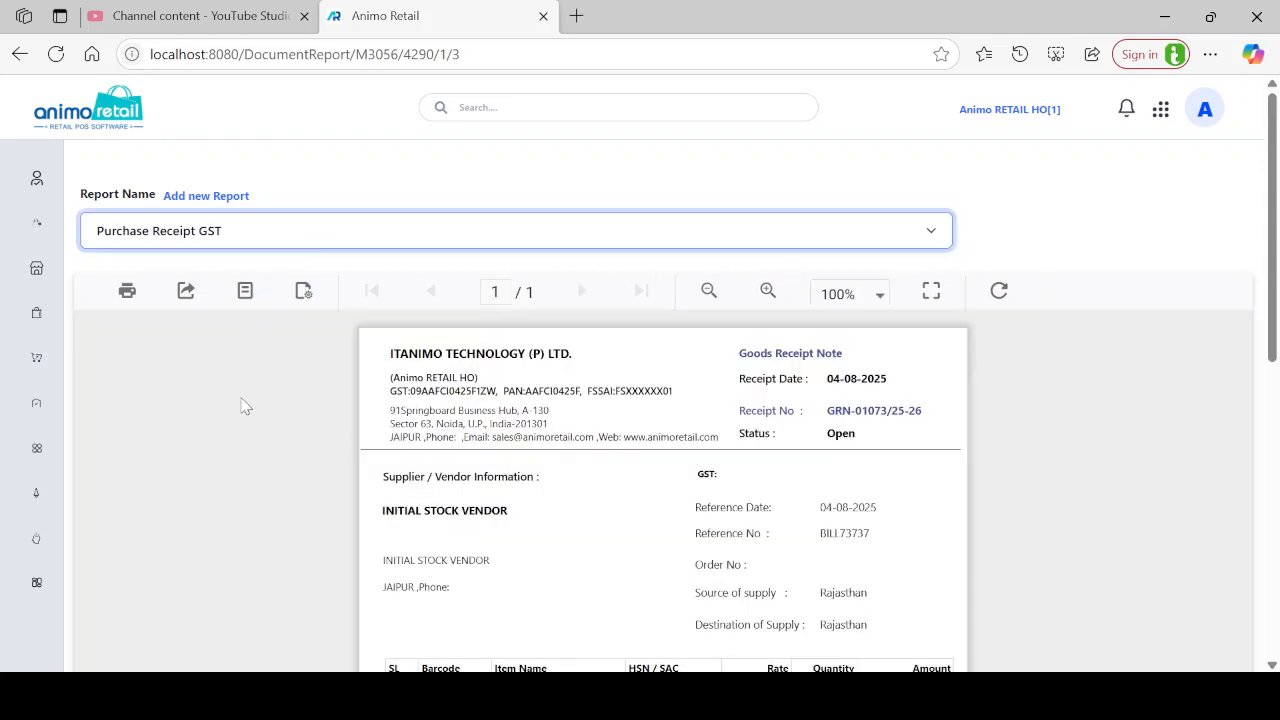
Return to Purchase Receipt Margin NSM and highlight the GP total 3895.42 and Markup%/GP% figures.
left_click(226, 318)
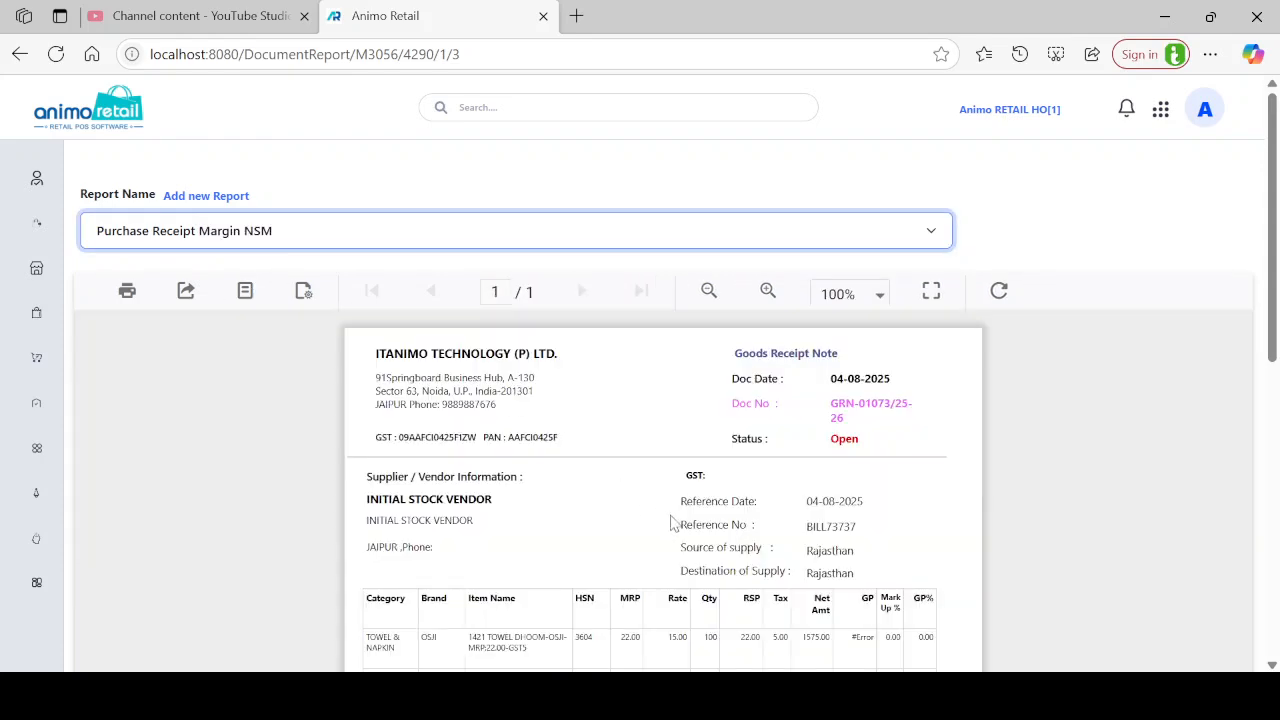
scroll(671, 523, "down", 3)
scroll(720, 405, "up", 2)
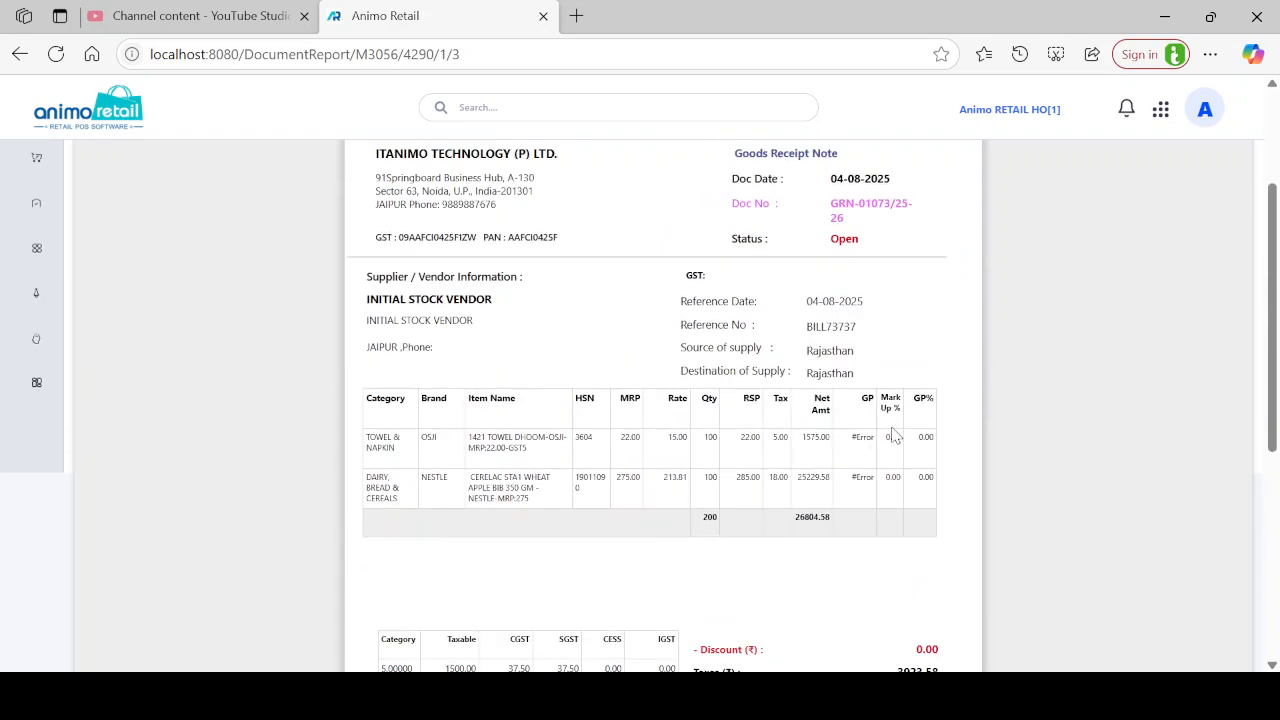
scroll(898, 437, "down", 5)
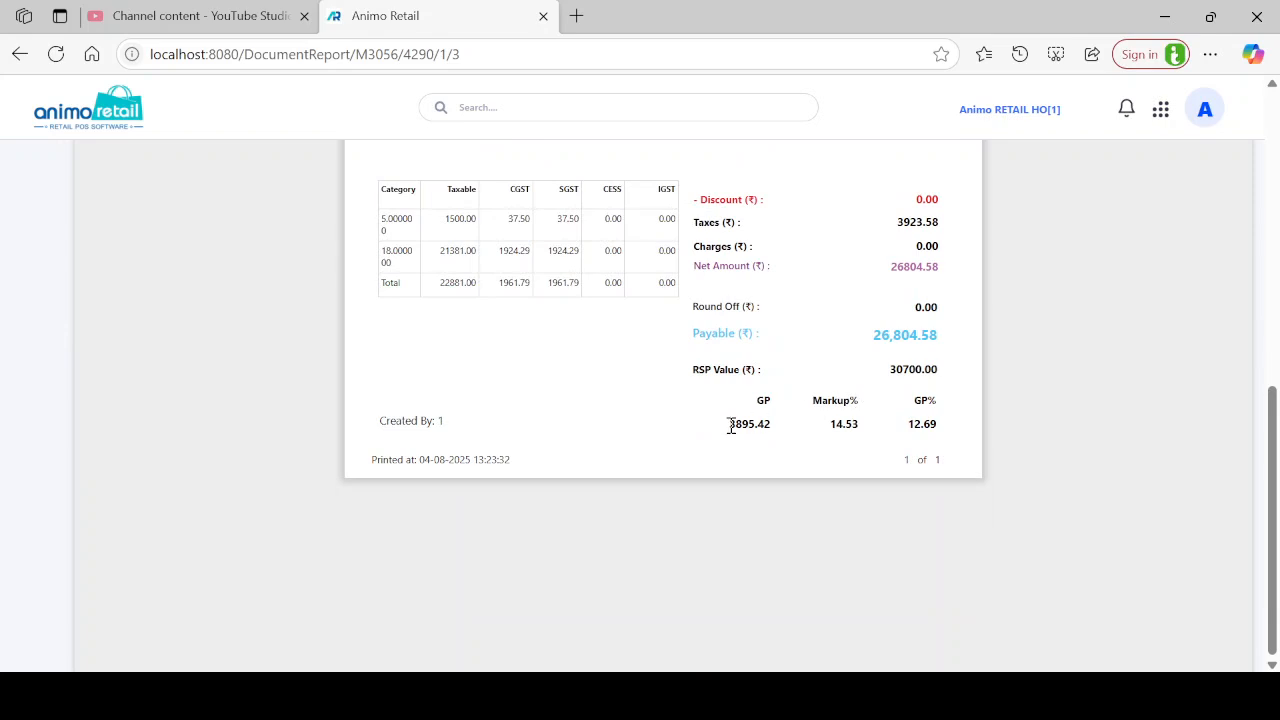
left_click_drag(742, 424, 864, 423)
left_click_drag(921, 425, 981, 420)
Switch the preview to Purchase Receipt Qty Only, showing total quantity 200.00.
scroll(471, 277, "up", 3)
scroll(463, 333, "up", 5)
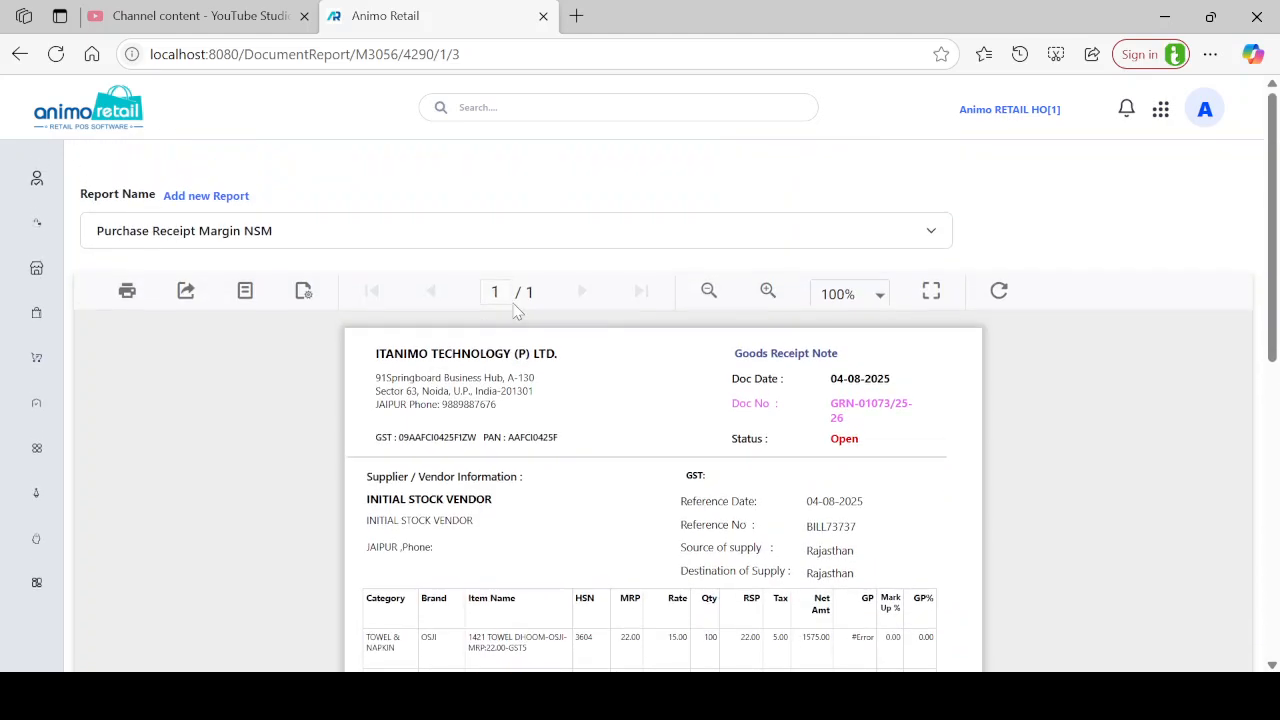
key("Down")
scroll(671, 394, "down", 3)
scroll(677, 394, "up", 2)
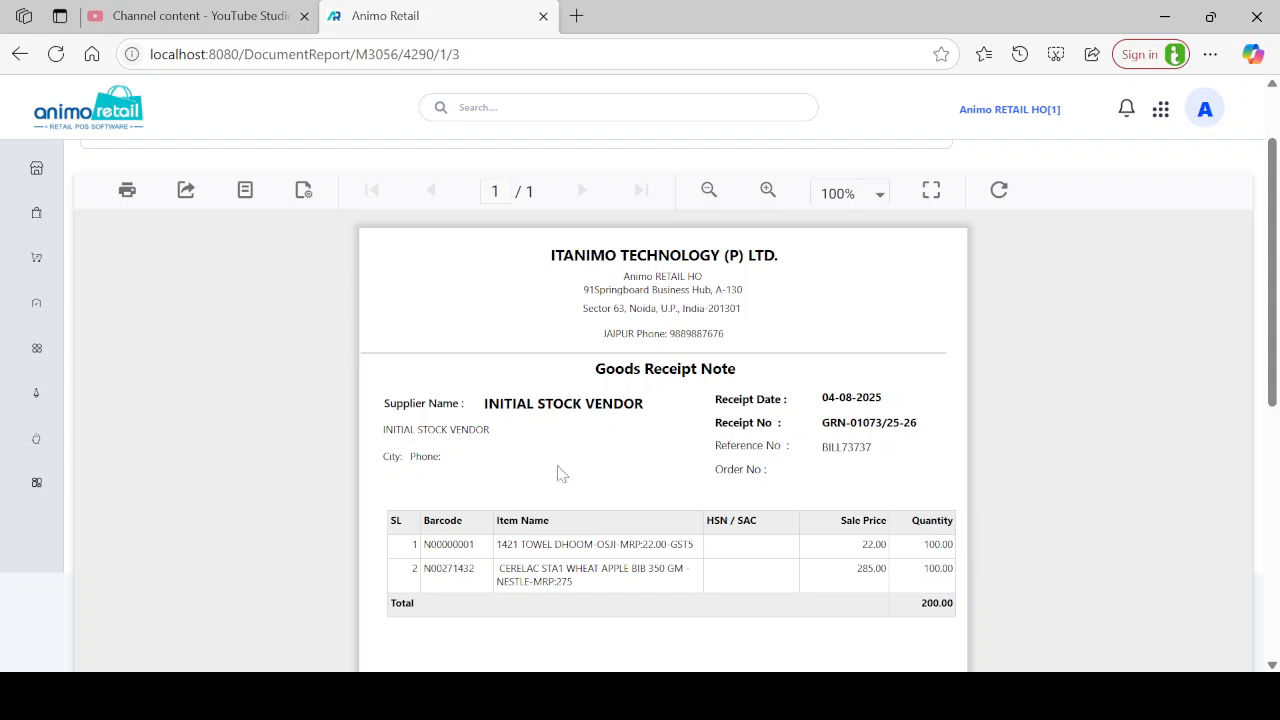
scroll(300, 360, "up", 1)
left_click(262, 238)
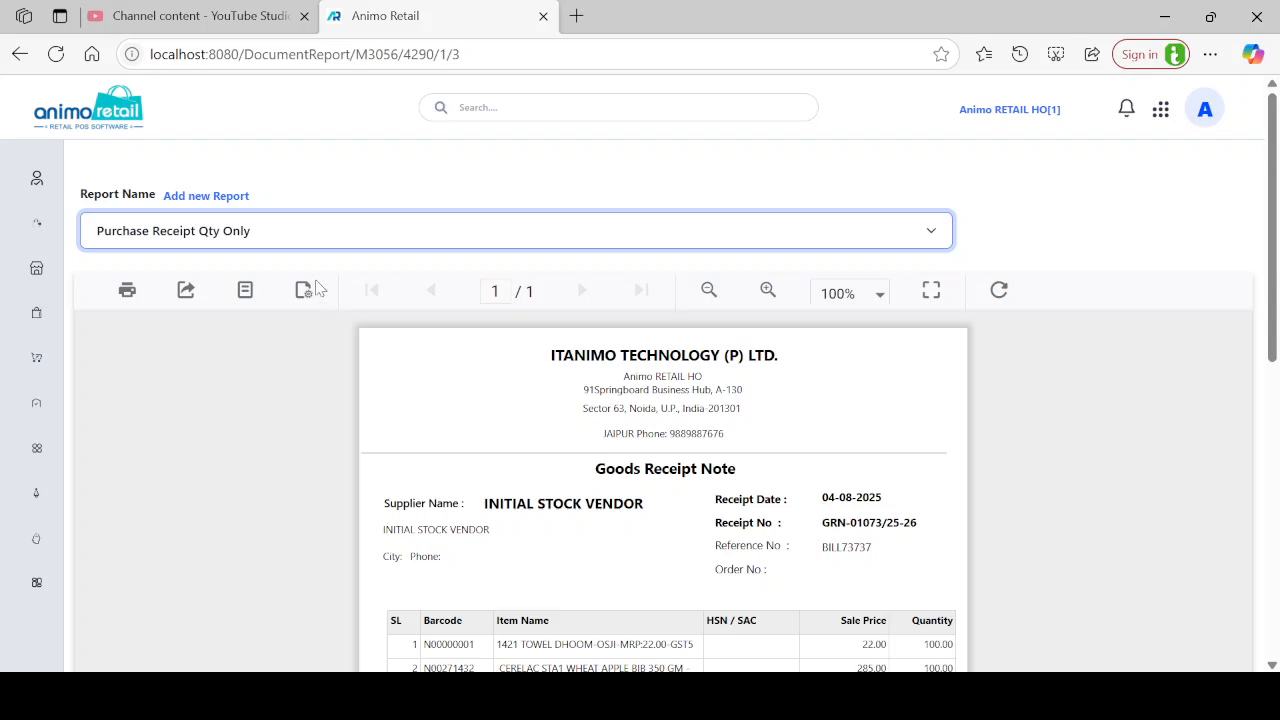
left_click(391, 169)
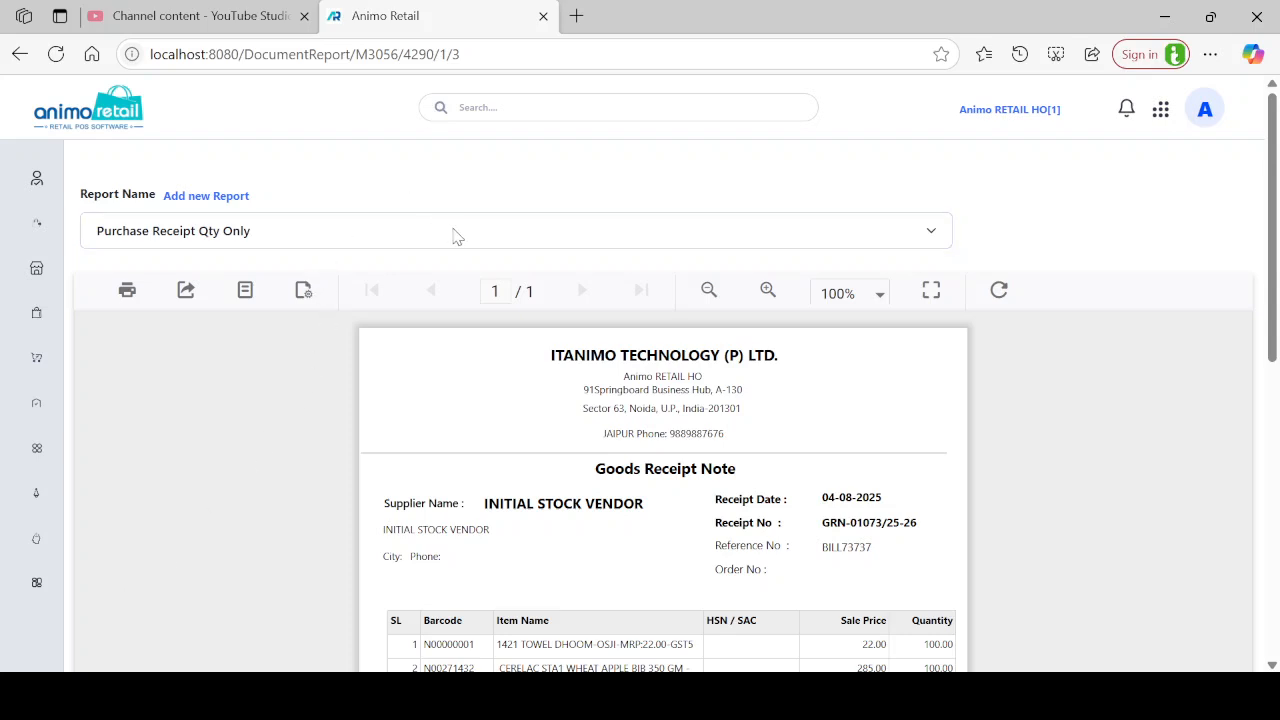
mouse_move(46, 308)
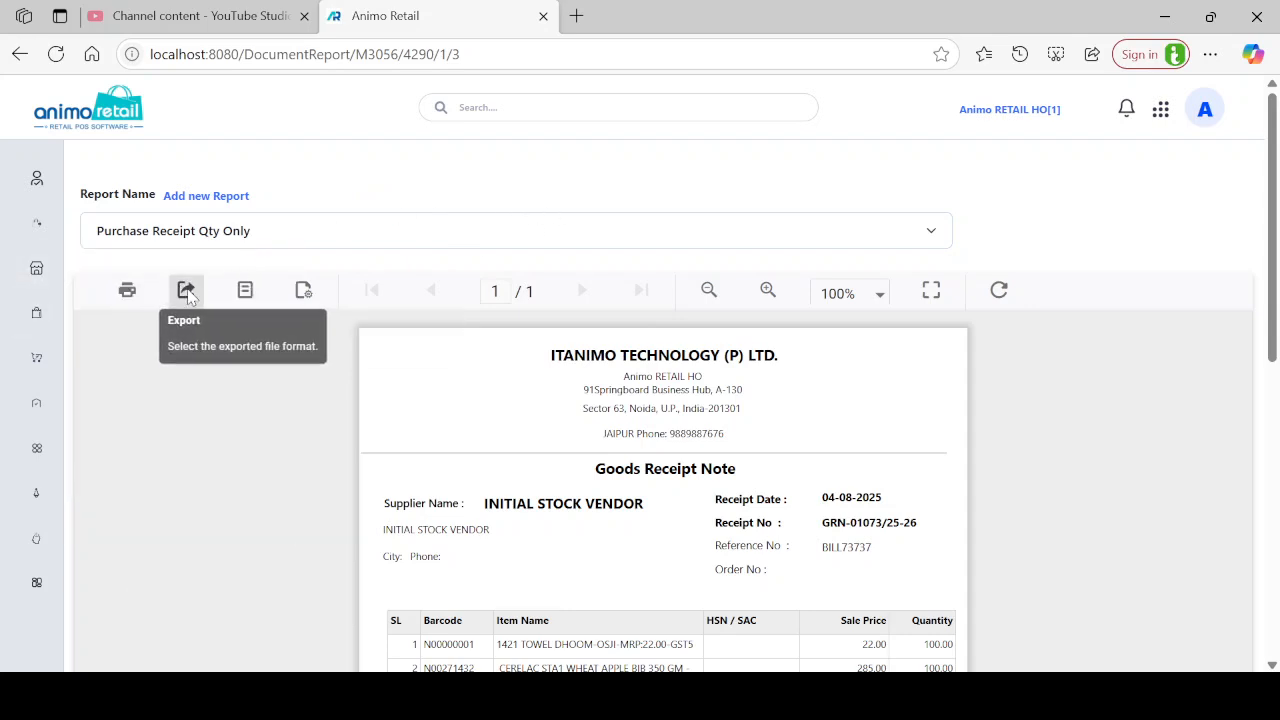
left_click(187, 292)
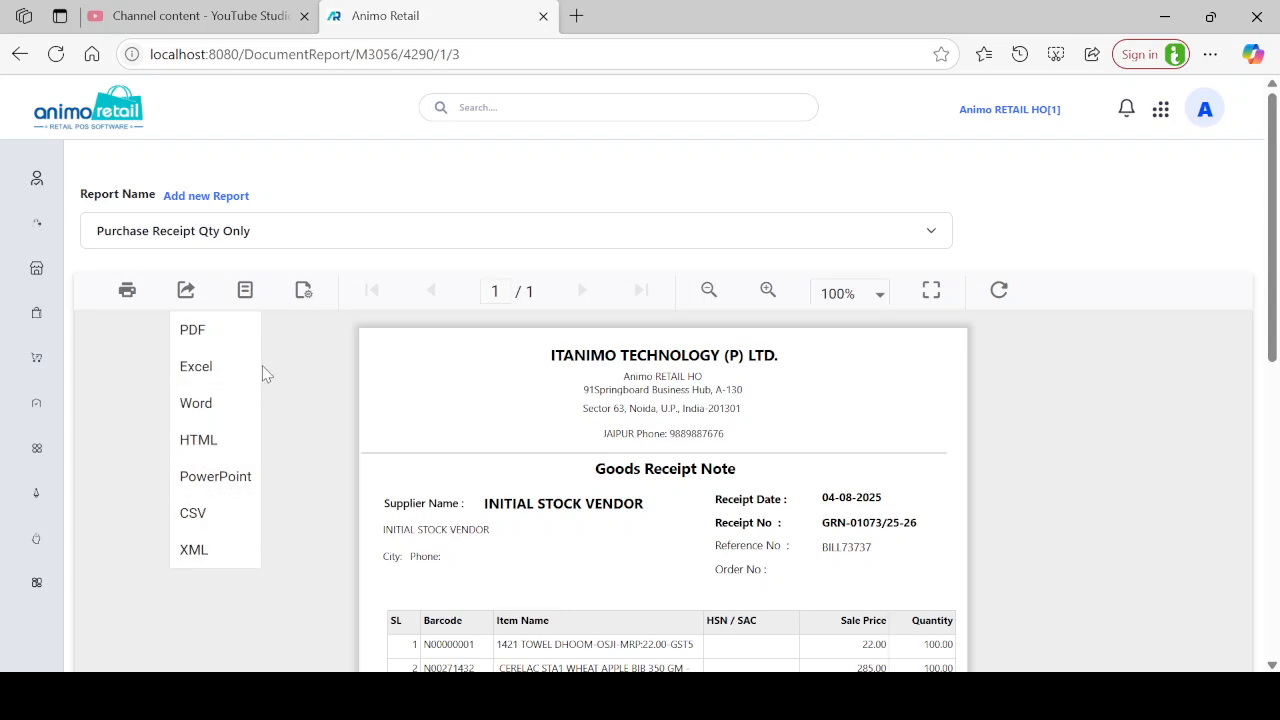
left_click(134, 404)
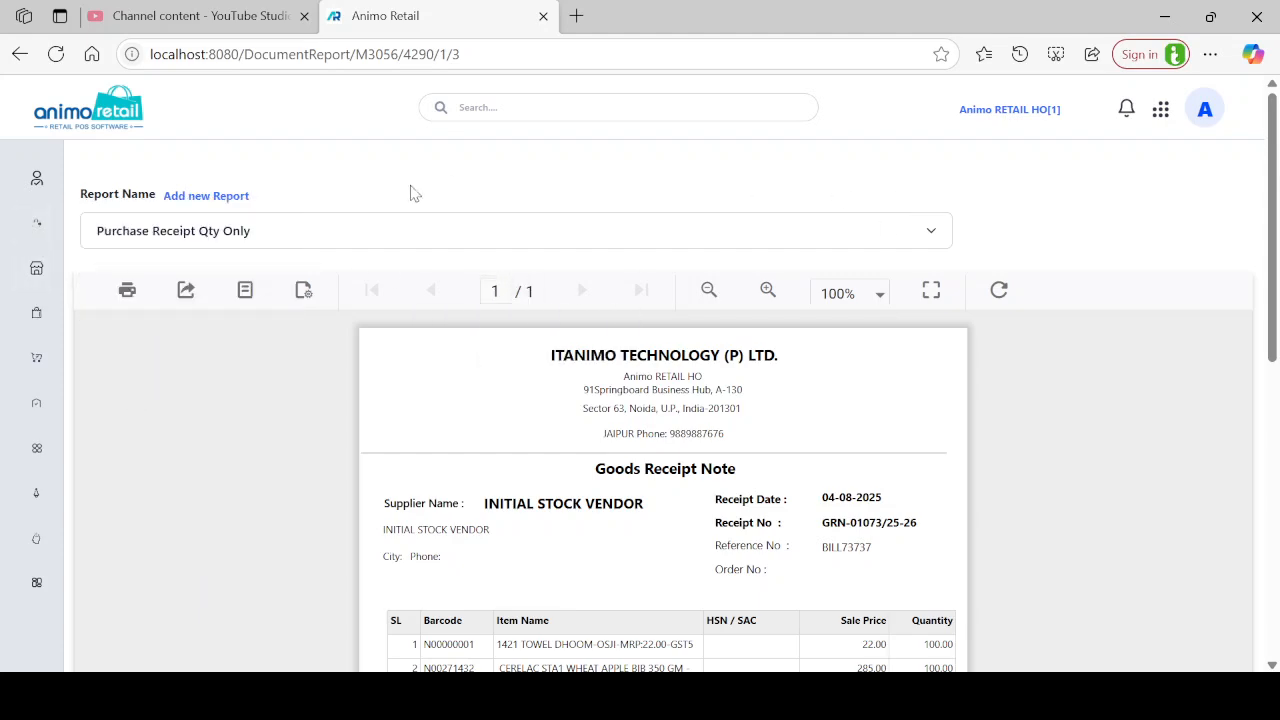
scroll(483, 229, "down", 6)
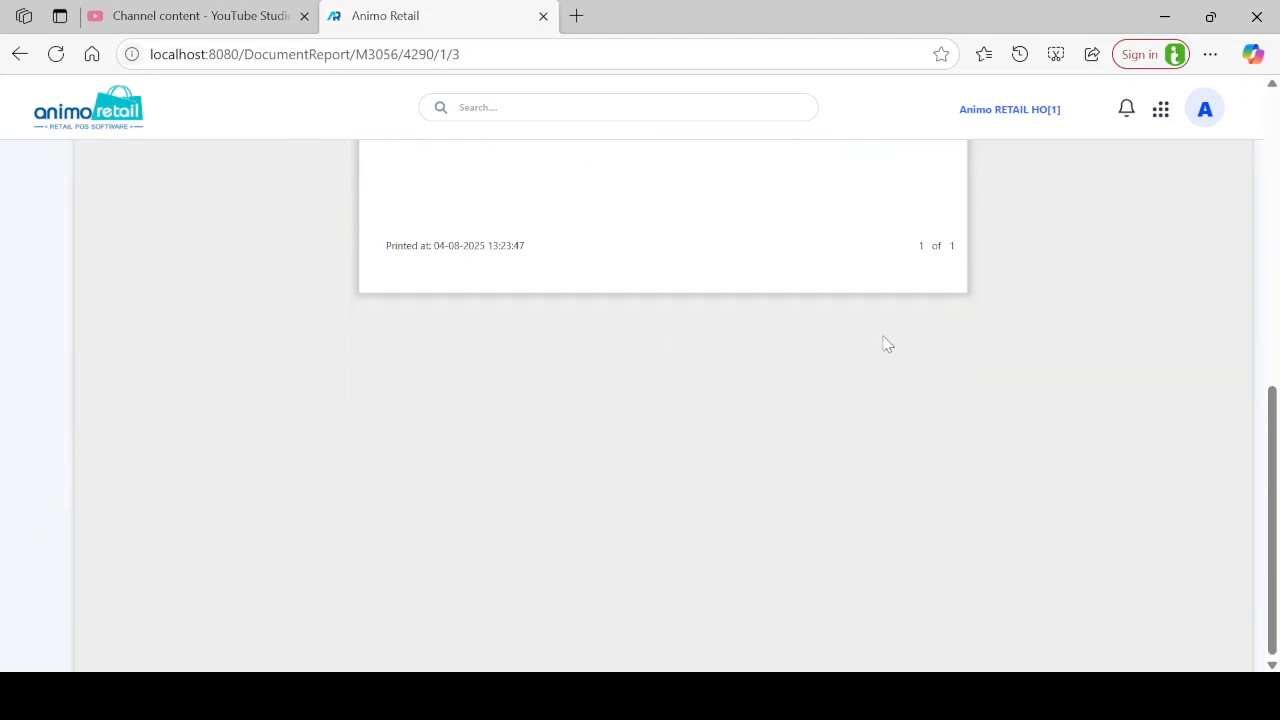
scroll(885, 344, "up", 10)
Navigate to Procurement > Transaction > Goods Receipt and open GRN-01073/25-26 from the list.
mouse_move(68, 176)
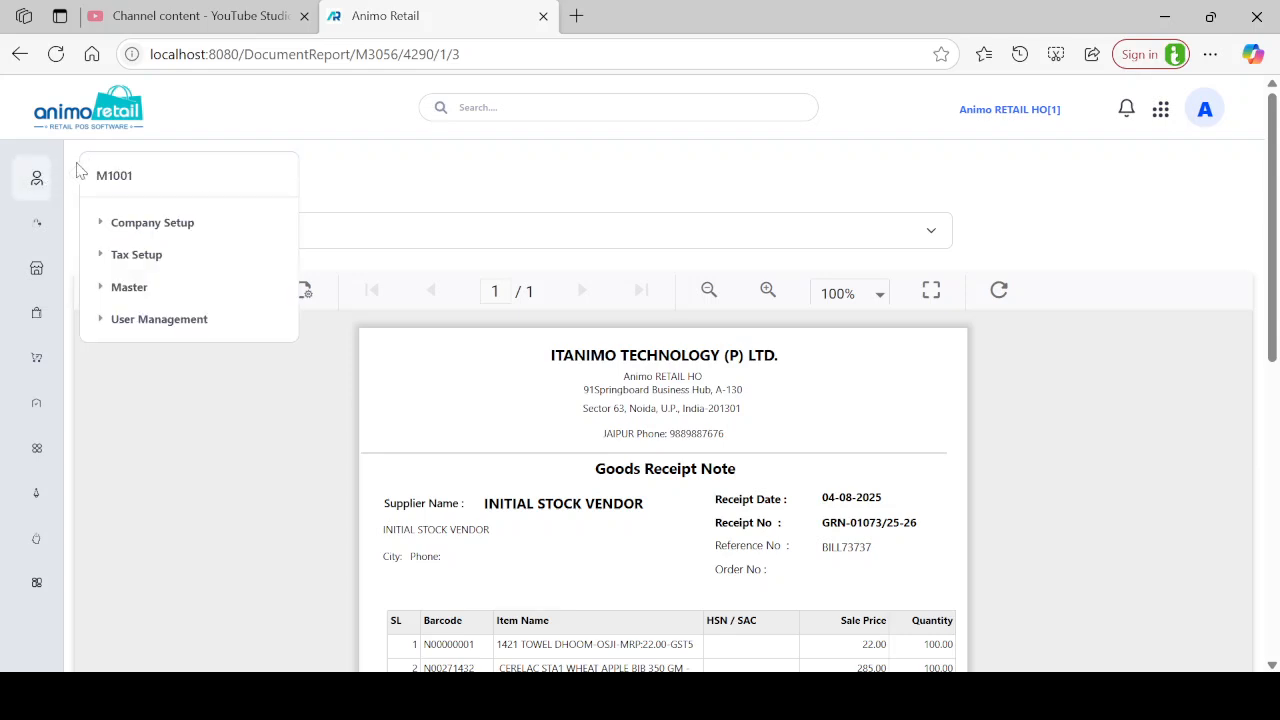
left_click(96, 124)
left_click(132, 384)
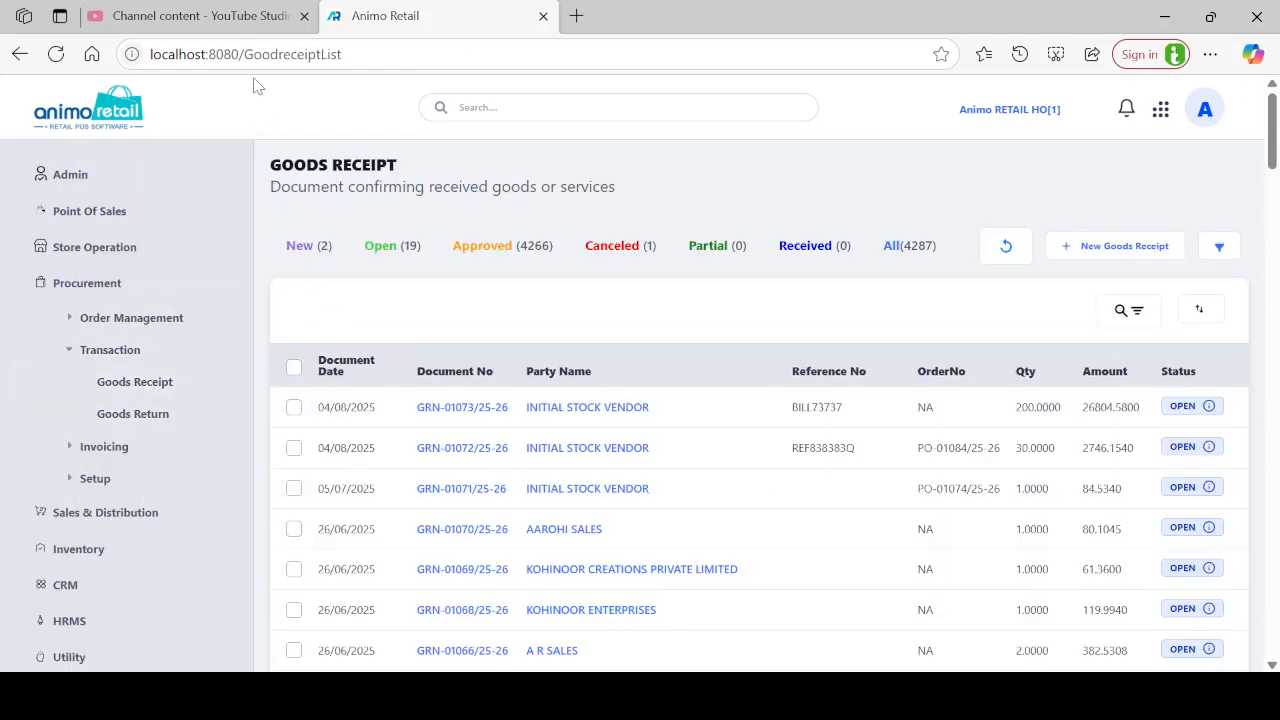
left_click(128, 120)
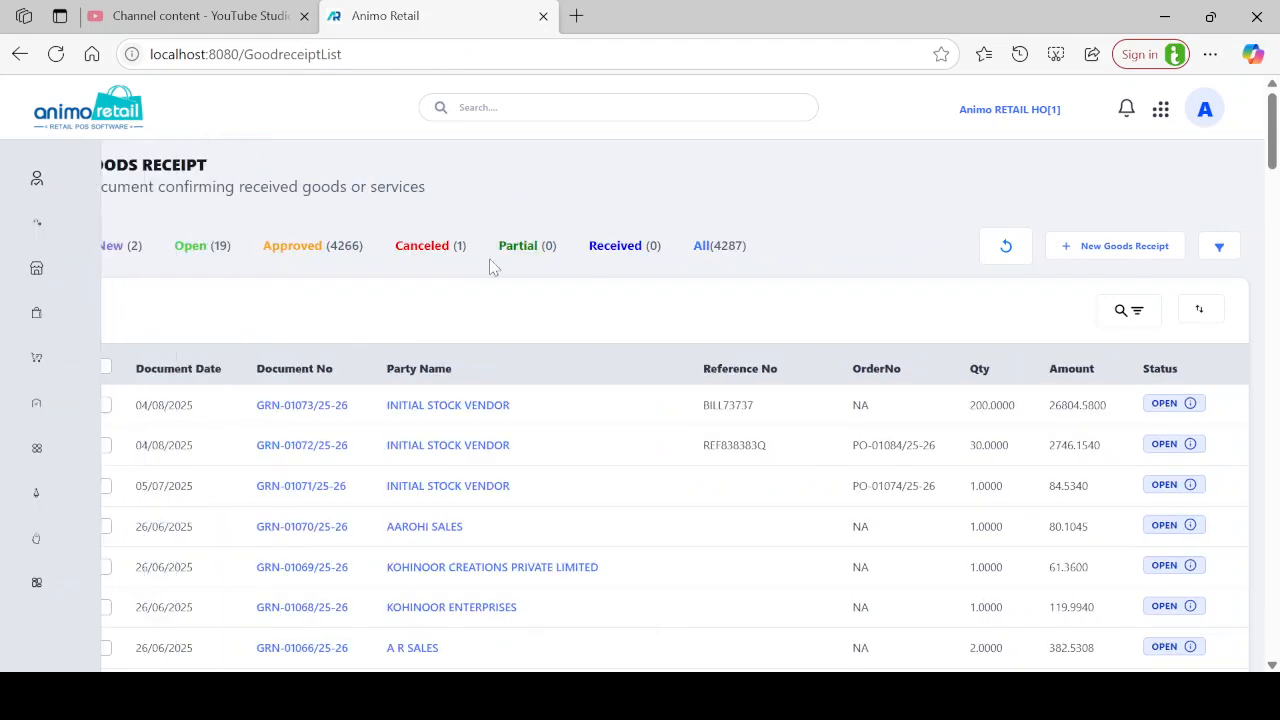
left_click(350, 408)
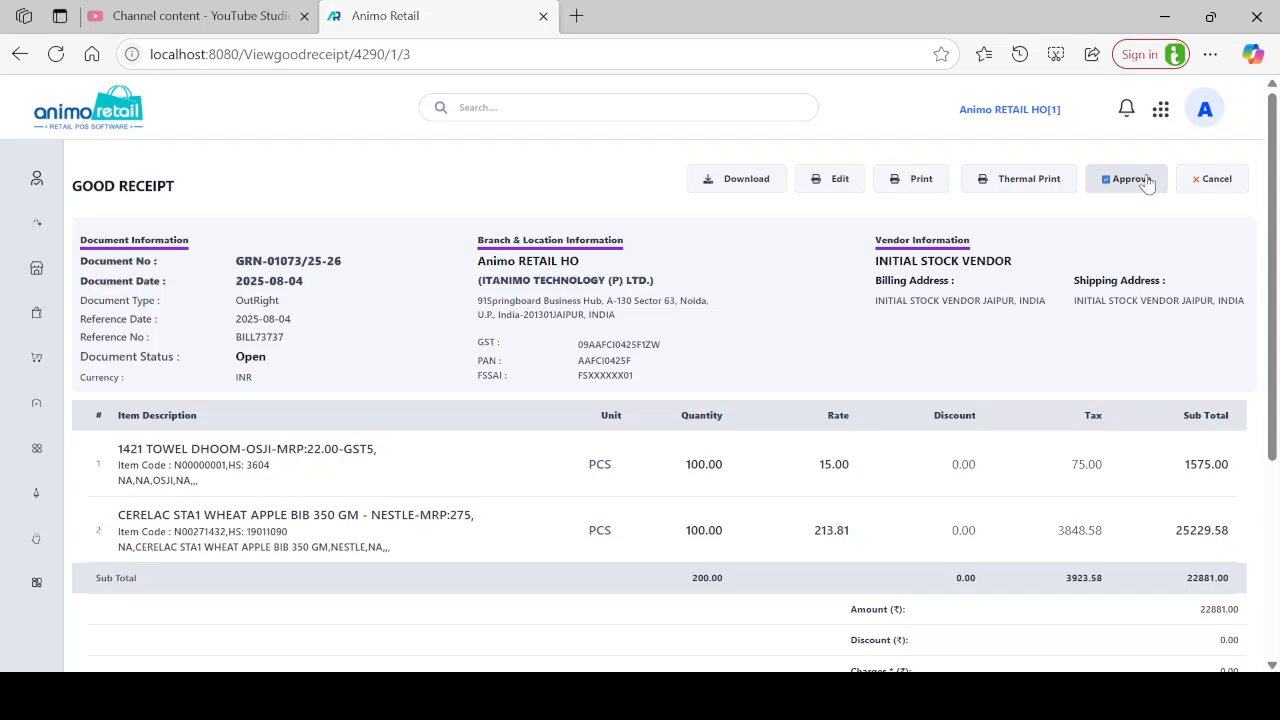
Approve GRN-01073/25-26 and confirm the 'Transaction is Approved successfully' alert.
left_click(1148, 184)
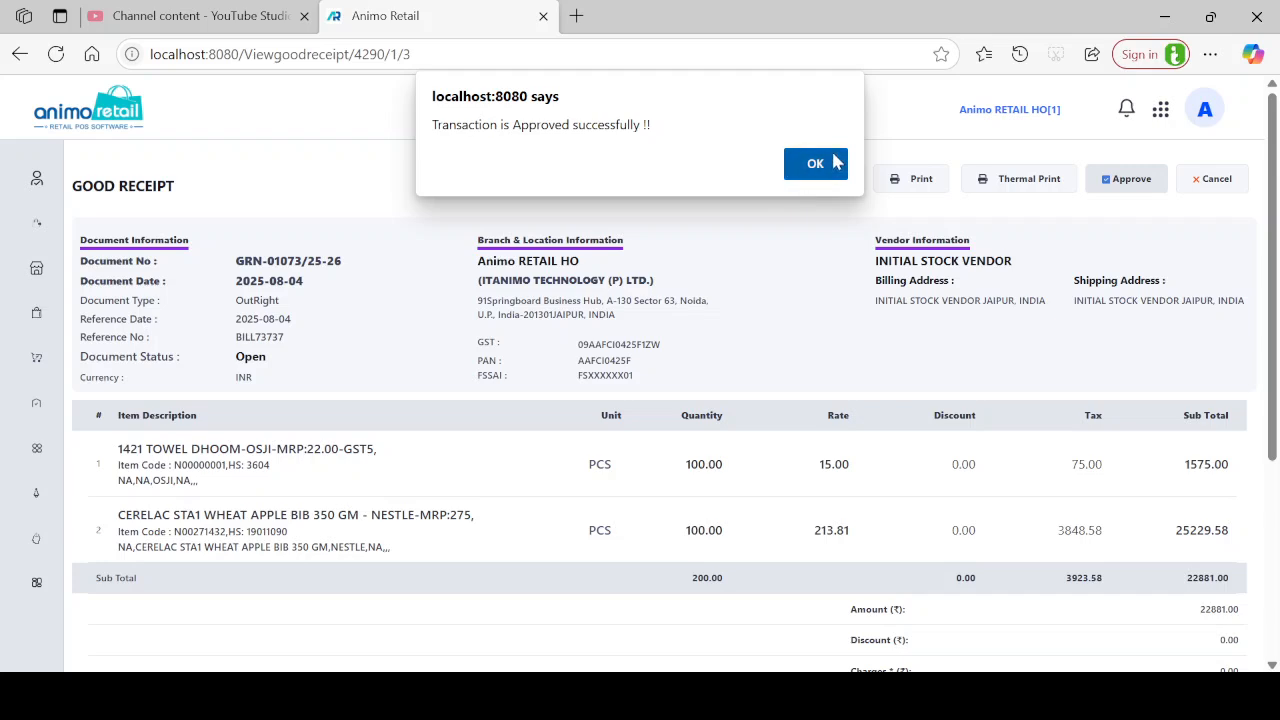
left_click(815, 163)
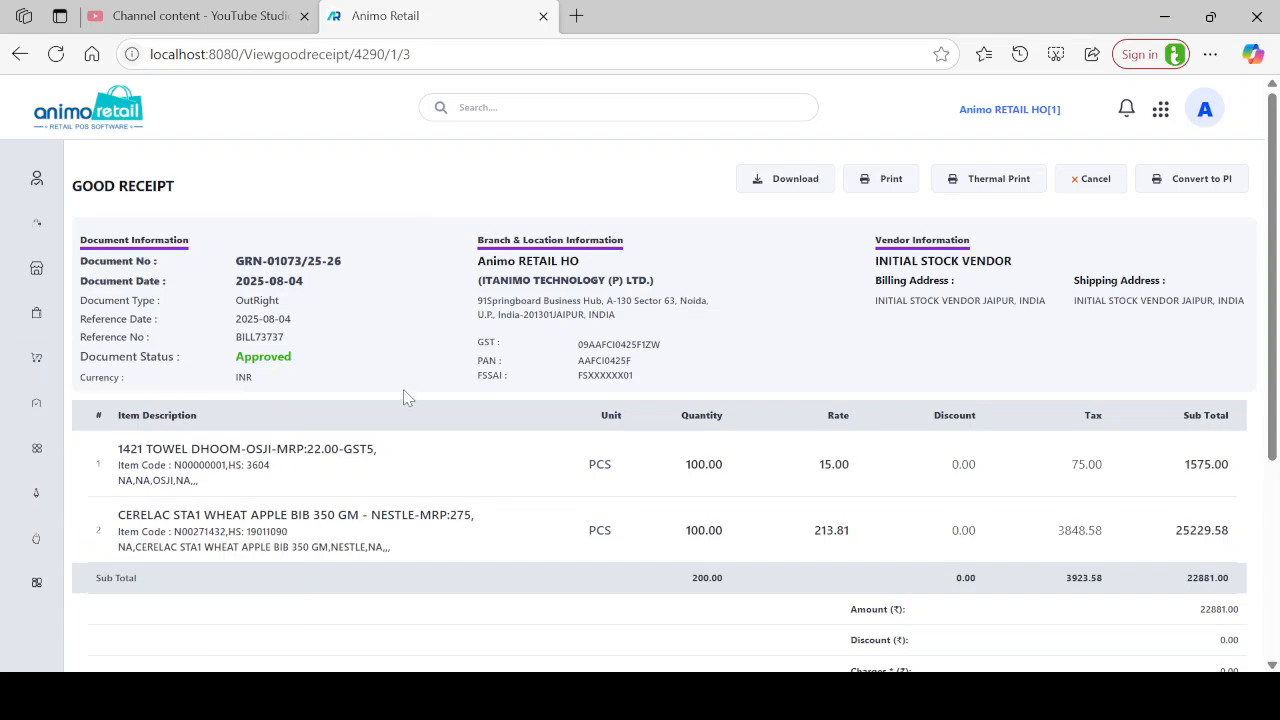
mouse_move(20, 325)
mouse_move(37, 268)
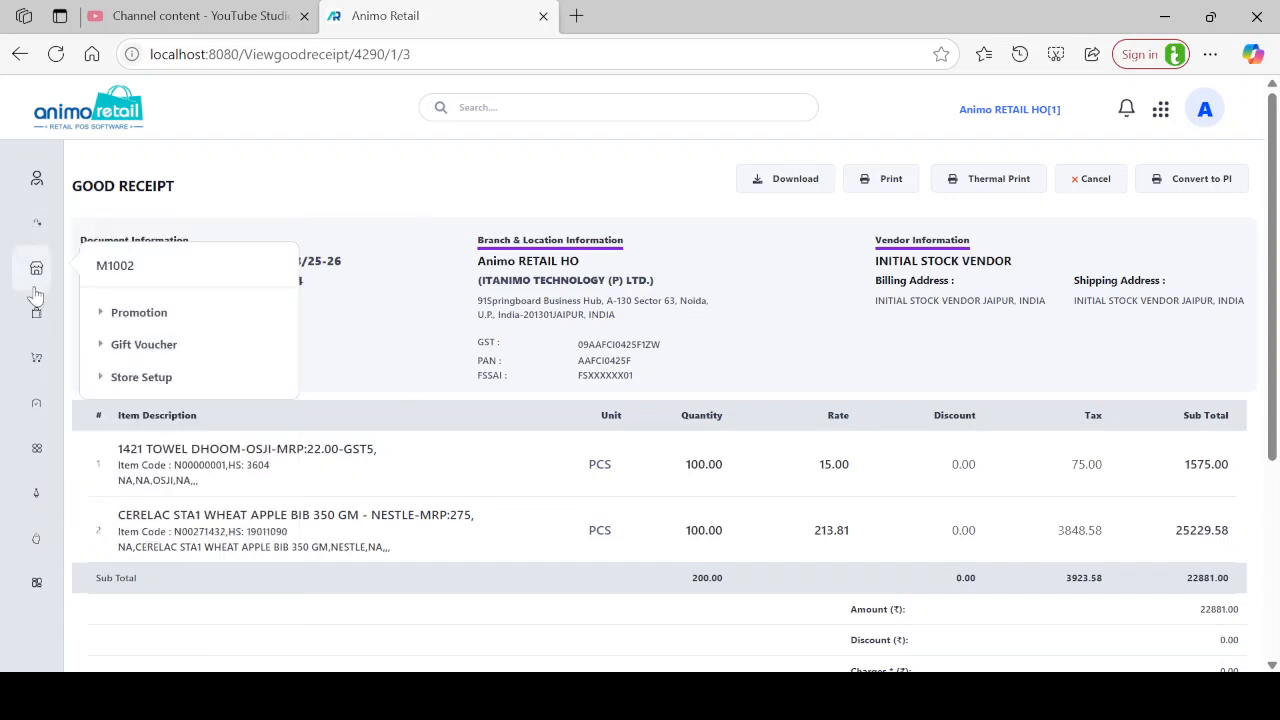